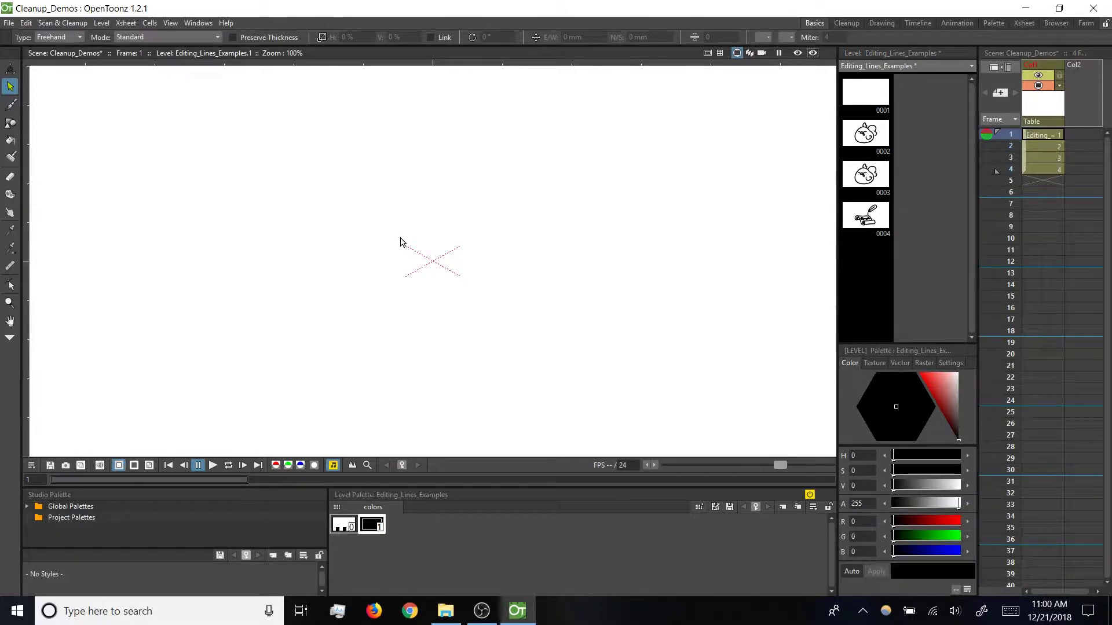
Draw a curved brush stroke from lower left to upper right on frame 1 and select it
{"action": "key", "text": "b"}
{"action": "mouse_move", "coordinate": [267, 343]}
{"action": "left_mouse_down"}
{"action": "mouse_move", "coordinate": [308, 284]}
{"action": "mouse_move", "coordinate": [589, 170]}
{"action": "left_mouse_up"}
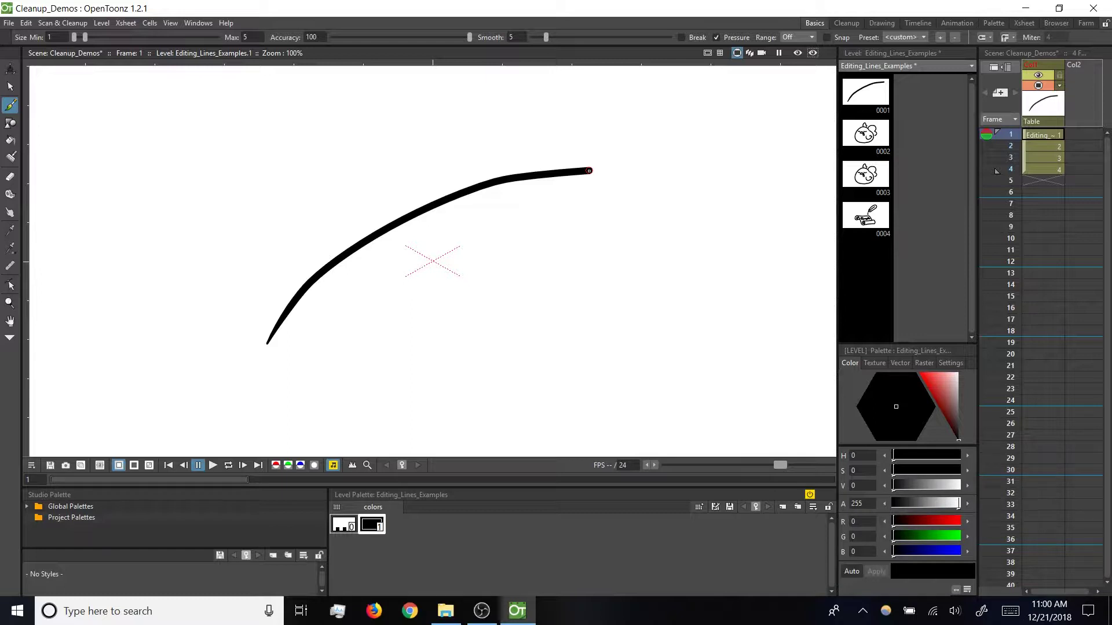
{"action": "key", "text": "s"}
{"action": "left_click", "coordinate": [588, 170]}
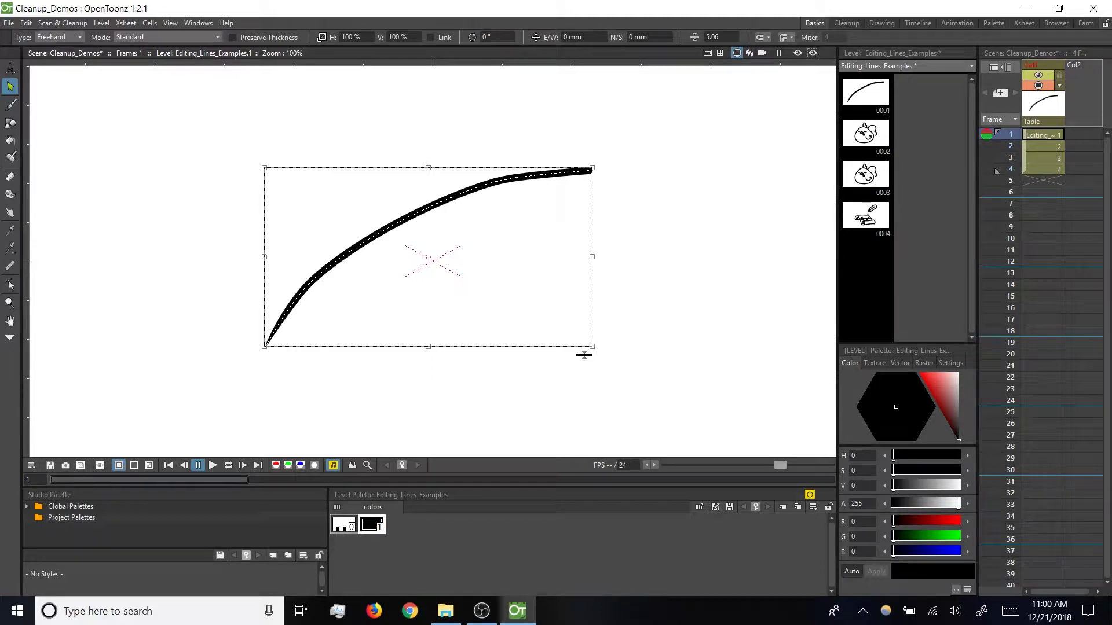
{"action": "scroll", "coordinate": [371, 243], "scroll_direction": "up", "scroll_amount": 5}
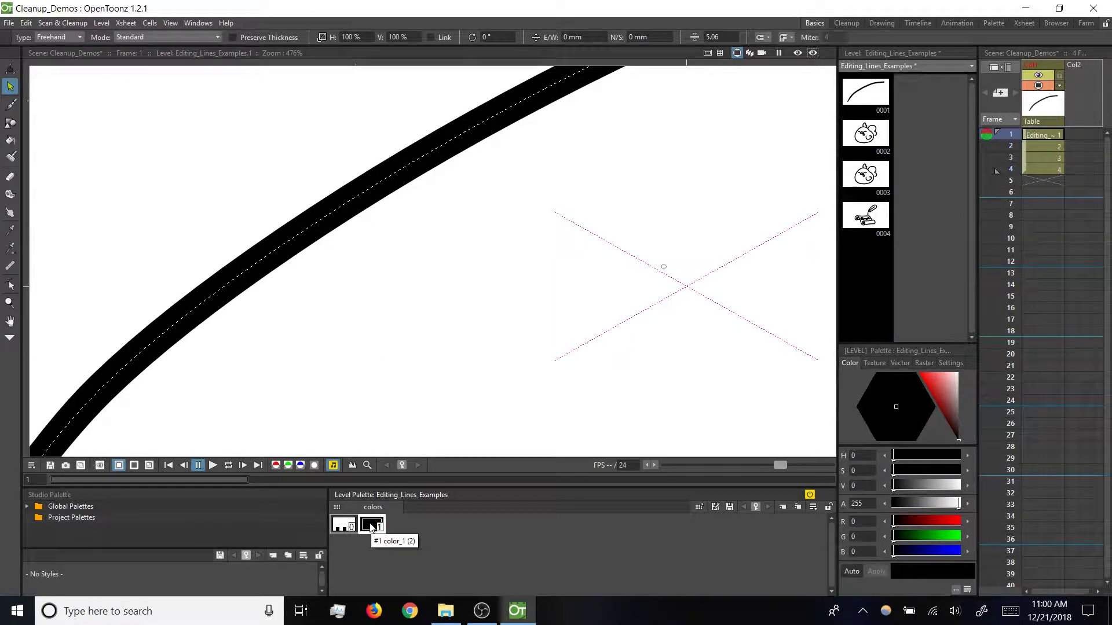
{"action": "scroll", "coordinate": [494, 308], "scroll_direction": "down", "scroll_amount": 3}
{"action": "scroll", "coordinate": [495, 308], "scroll_direction": "down", "scroll_amount": 1}
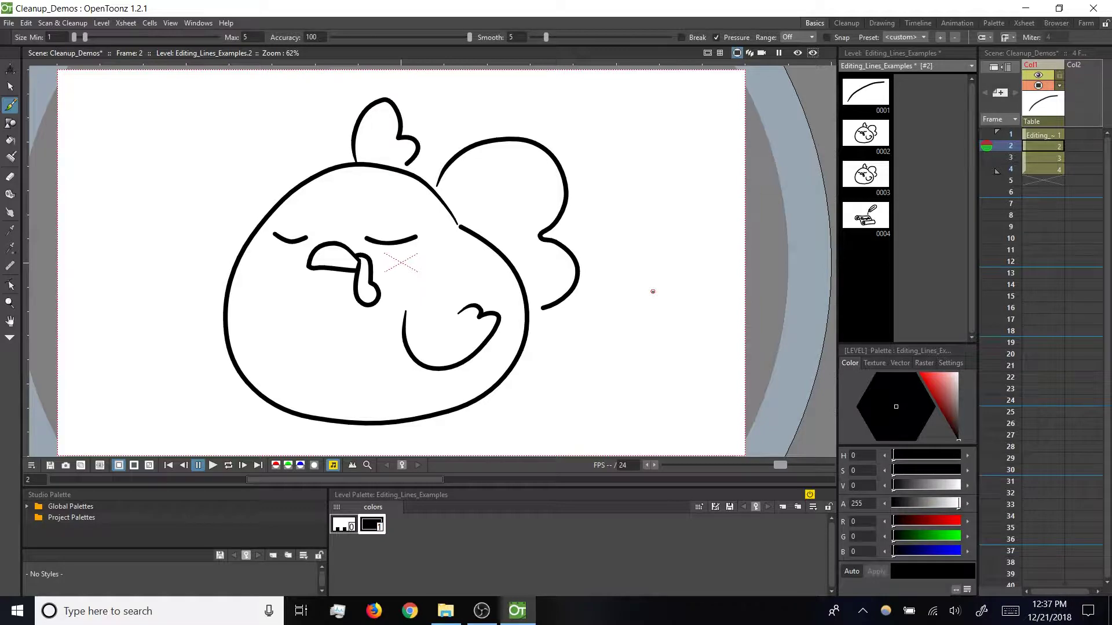
Lasso the whole chicken and shift it to 17 mm east and 3.42 mm south with arrow nudges
{"action": "key", "text": "s"}
{"action": "mouse_move", "coordinate": [199, 355]}
{"action": "left_mouse_down"}
{"action": "mouse_move", "coordinate": [232, 414]}
{"action": "mouse_move", "coordinate": [260, 429]}
{"action": "mouse_move", "coordinate": [654, 292]}
{"action": "mouse_move", "coordinate": [541, 100]}
{"action": "mouse_move", "coordinate": [240, 155]}
{"action": "mouse_move", "coordinate": [156, 288]}
{"action": "left_mouse_up"}
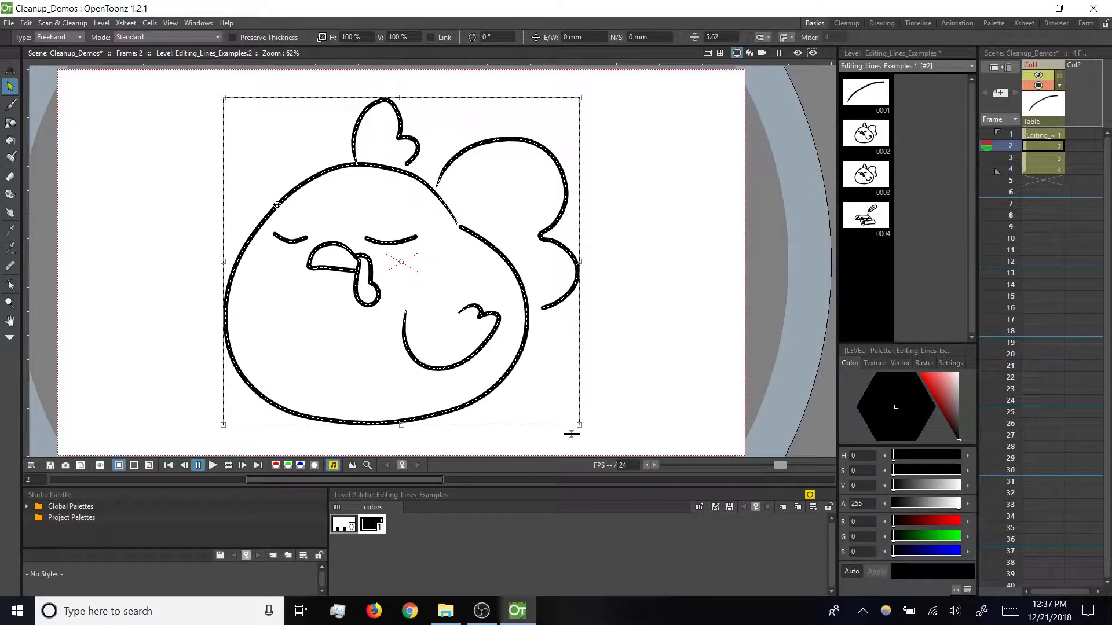
{"action": "left_click_drag", "start_coordinate": [277, 204], "coordinate": [308, 210]}
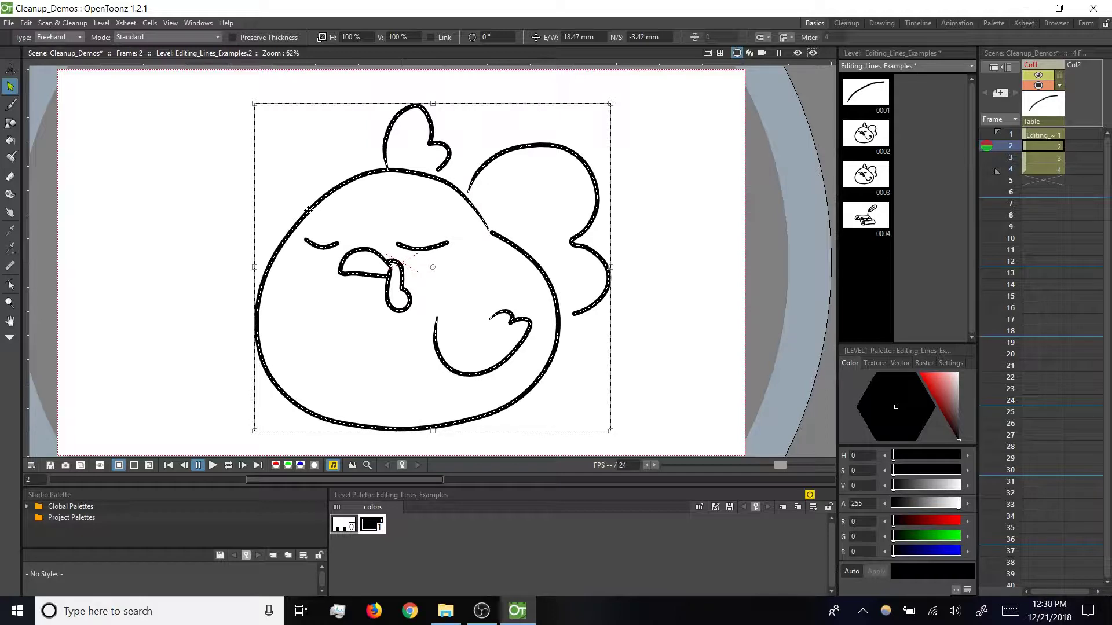
{"action": "key", "text": "Left"}
{"action": "key", "text": "Left"}
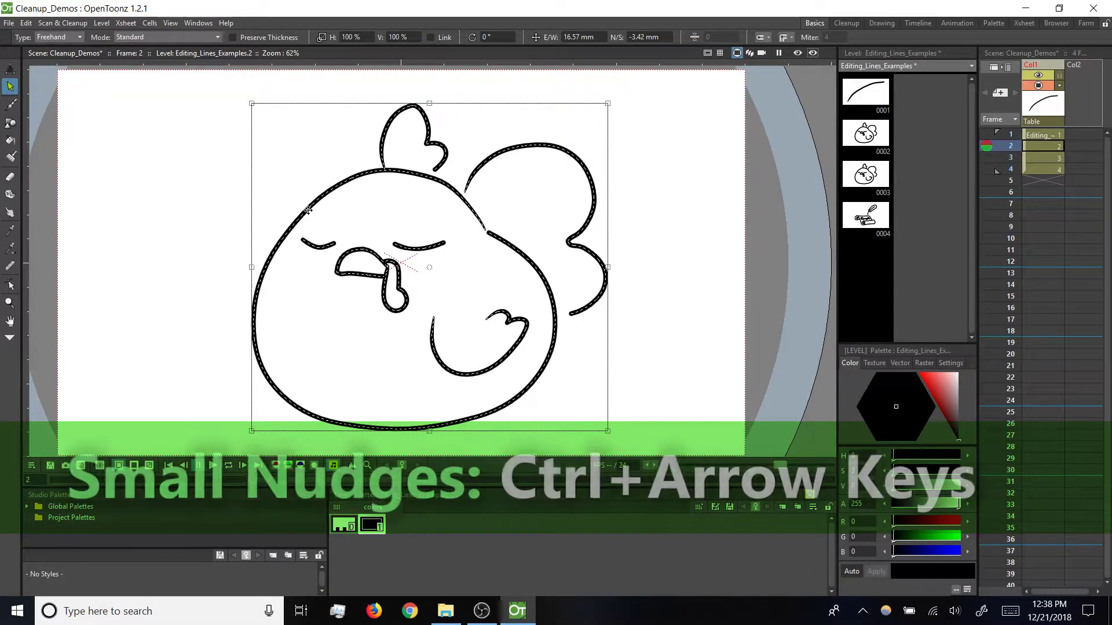
{"action": "key", "text": "ctrl+Right"}
{"action": "key", "text": "ctrl+Right"}
{"action": "key", "text": "ctrl+Right"}
{"action": "key", "text": "ctrl+Right"}
{"action": "key", "text": "ctrl+Right"}
{"action": "key", "text": "ctrl+Right"}
{"action": "key", "text": "ctrl+Right"}
{"action": "key", "text": "ctrl+Right"}
{"action": "key", "text": "ctrl+Right"}
{"action": "key", "text": "ctrl+Right"}
{"action": "key", "text": "ctrl+Right"}
{"action": "key", "text": "ctrl+Right"}
{"action": "key", "text": "ctrl+Right"}
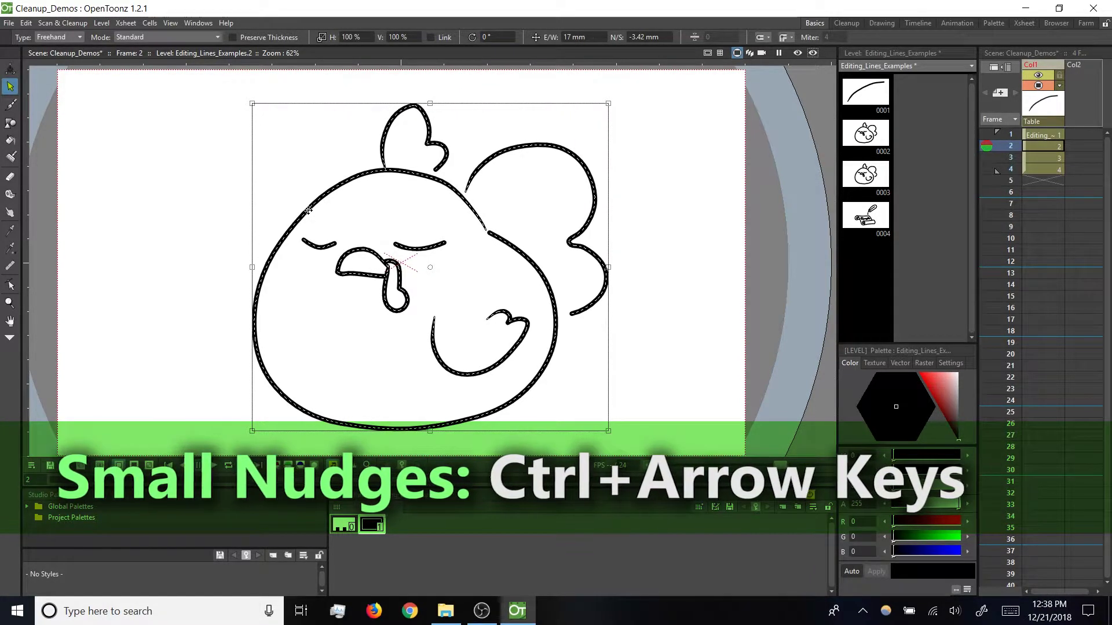
{"action": "key", "text": "ctrl+Right"}
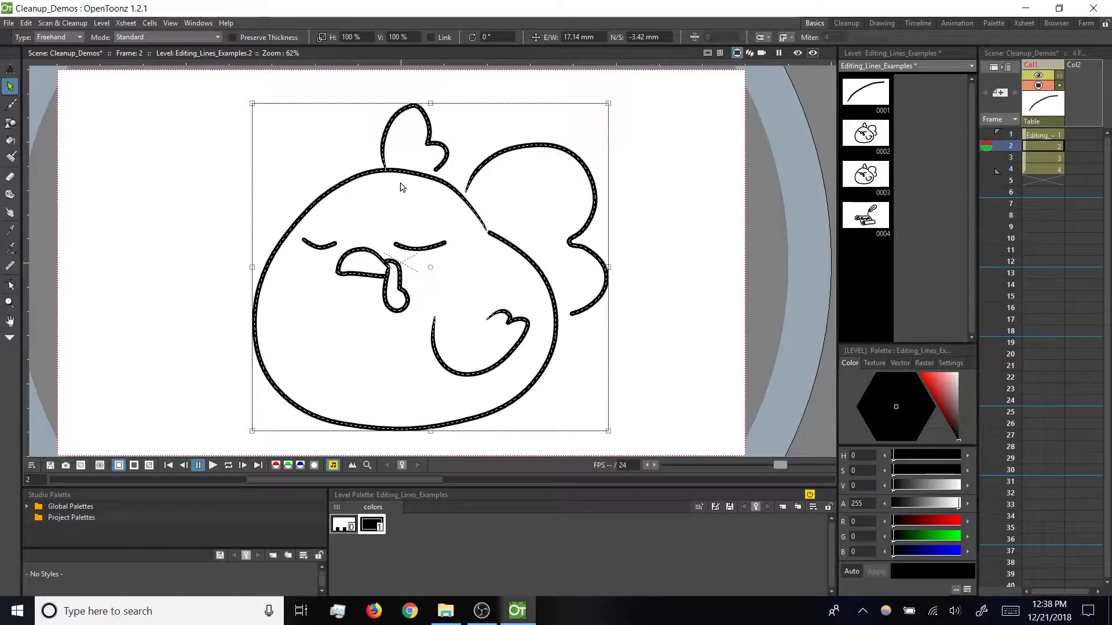
Scale the chicken to 89.94% by 84.13% and rotate it -1.47°, undoing trial skew and distortion
{"action": "mouse_move", "coordinate": [426, 103]}
{"action": "left_mouse_down"}
{"action": "mouse_move", "coordinate": [430, 142]}
{"action": "mouse_move", "coordinate": [431, 116]}
{"action": "mouse_move", "coordinate": [433, 126]}
{"action": "left_mouse_up"}
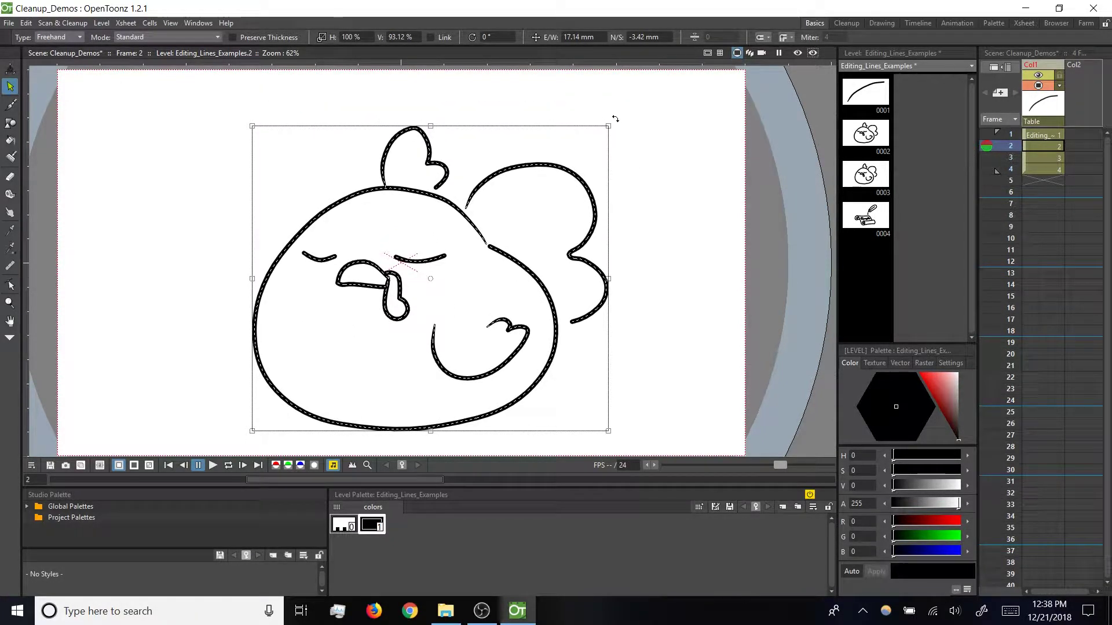
{"action": "mouse_move", "coordinate": [612, 122]}
{"action": "left_mouse_down"}
{"action": "mouse_move", "coordinate": [641, 181]}
{"action": "mouse_move", "coordinate": [584, 96]}
{"action": "mouse_move", "coordinate": [591, 147]}
{"action": "mouse_move", "coordinate": [606, 123]}
{"action": "mouse_move", "coordinate": [598, 176]}
{"action": "mouse_move", "coordinate": [587, 123]}
{"action": "mouse_move", "coordinate": [600, 188]}
{"action": "mouse_move", "coordinate": [593, 138]}
{"action": "mouse_move", "coordinate": [475, 231]}
{"action": "mouse_move", "coordinate": [603, 158]}
{"action": "mouse_move", "coordinate": [496, 244]}
{"action": "mouse_move", "coordinate": [583, 169]}
{"action": "left_mouse_up"}
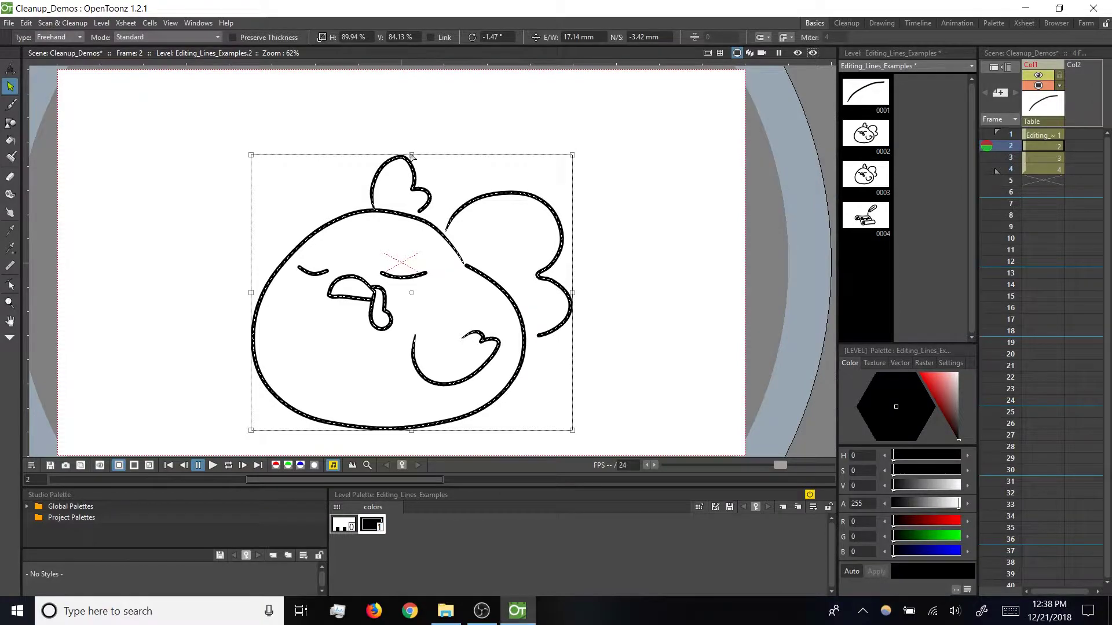
{"action": "mouse_move", "coordinate": [418, 156]}
{"action": "left_mouse_down"}
{"action": "mouse_move", "coordinate": [392, 141]}
{"action": "mouse_move", "coordinate": [409, 198]}
{"action": "mouse_move", "coordinate": [403, 150]}
{"action": "left_mouse_up"}
{"action": "key", "text": "ctrl+z"}
{"action": "mouse_move", "coordinate": [583, 175]}
{"action": "left_mouse_down"}
{"action": "mouse_move", "coordinate": [653, 137]}
{"action": "mouse_move", "coordinate": [551, 141]}
{"action": "mouse_move", "coordinate": [654, 134]}
{"action": "mouse_move", "coordinate": [568, 185]}
{"action": "mouse_move", "coordinate": [551, 145]}
{"action": "mouse_move", "coordinate": [516, 179]}
{"action": "left_mouse_up"}
{"action": "key", "text": "ctrl+z"}
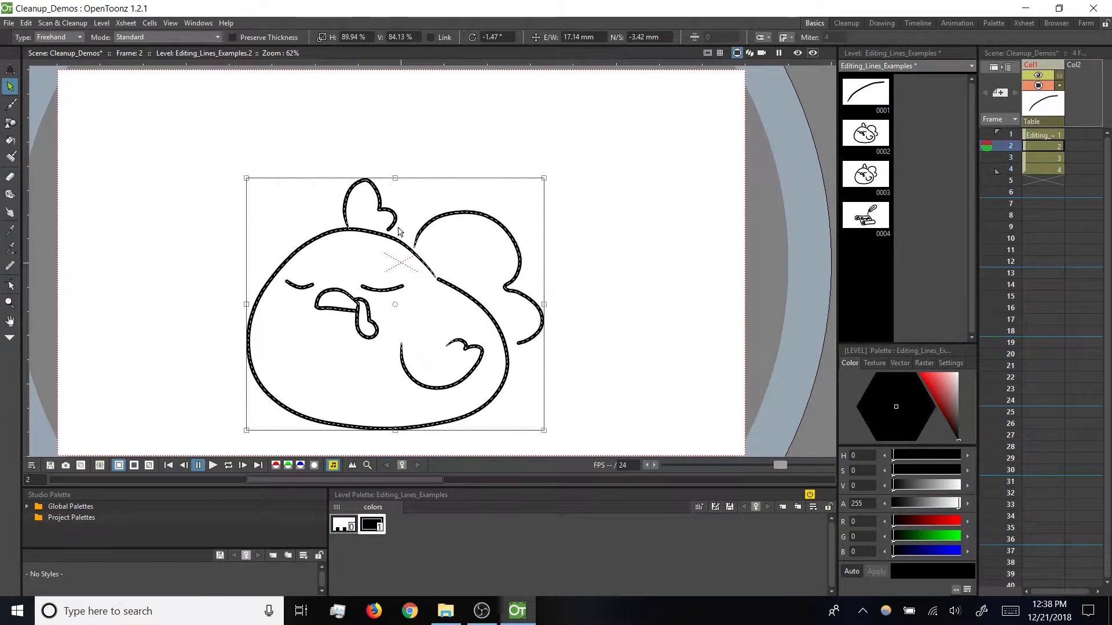
Select only the head tuft, try stretching it into a wing shape, then undo the stretches
{"action": "left_click", "coordinate": [380, 160]}
{"action": "left_click", "coordinate": [371, 186]}
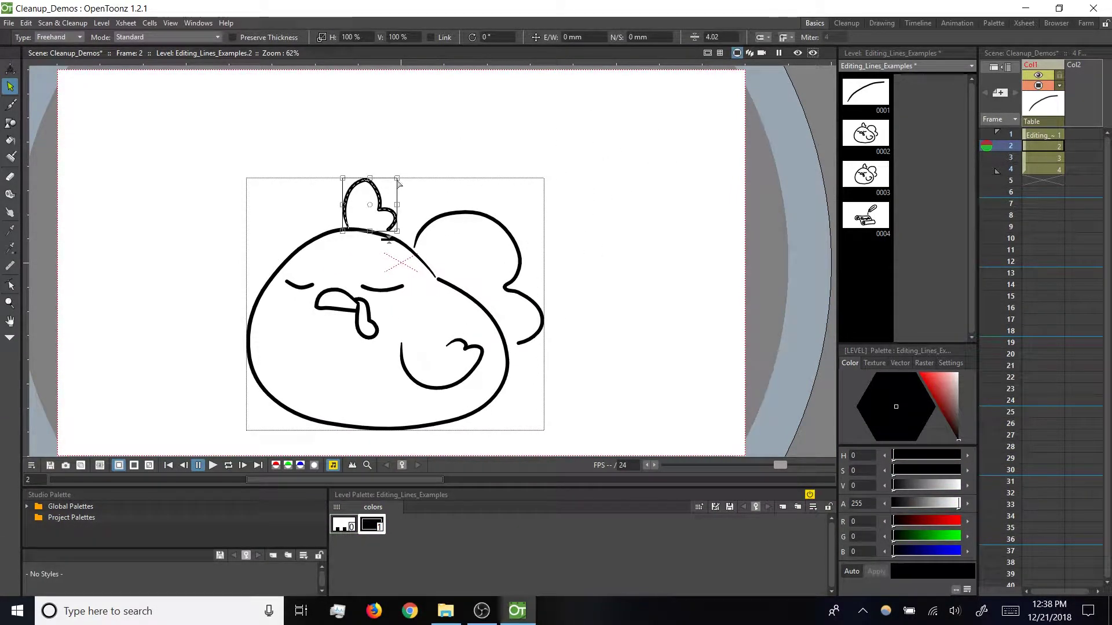
{"action": "mouse_move", "coordinate": [398, 180]}
{"action": "left_mouse_down"}
{"action": "mouse_move", "coordinate": [427, 156]}
{"action": "mouse_move", "coordinate": [705, 39]}
{"action": "left_mouse_up"}
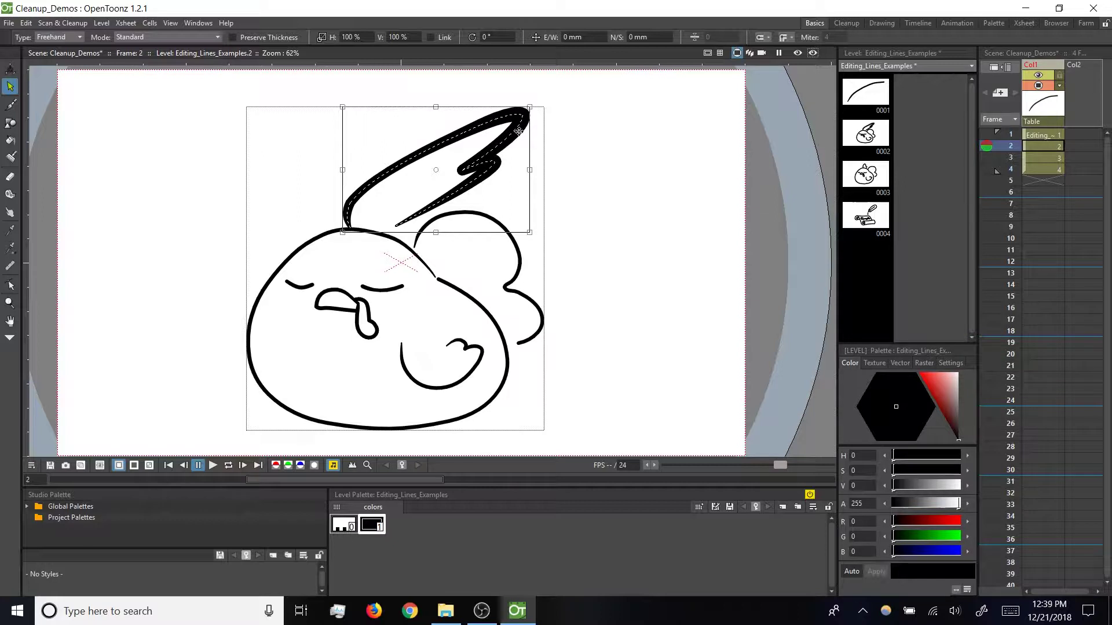
{"action": "key", "text": "ctrl+z"}
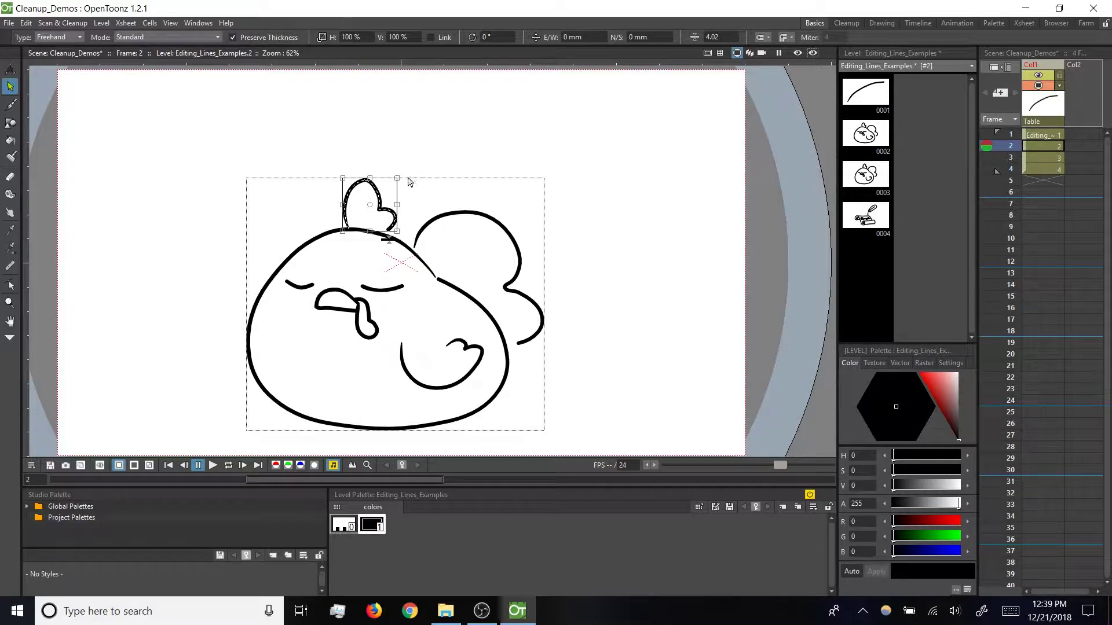
{"action": "mouse_move", "coordinate": [397, 178]}
{"action": "left_mouse_down"}
{"action": "mouse_move", "coordinate": [665, 36]}
{"action": "mouse_move", "coordinate": [638, 43]}
{"action": "left_mouse_up"}
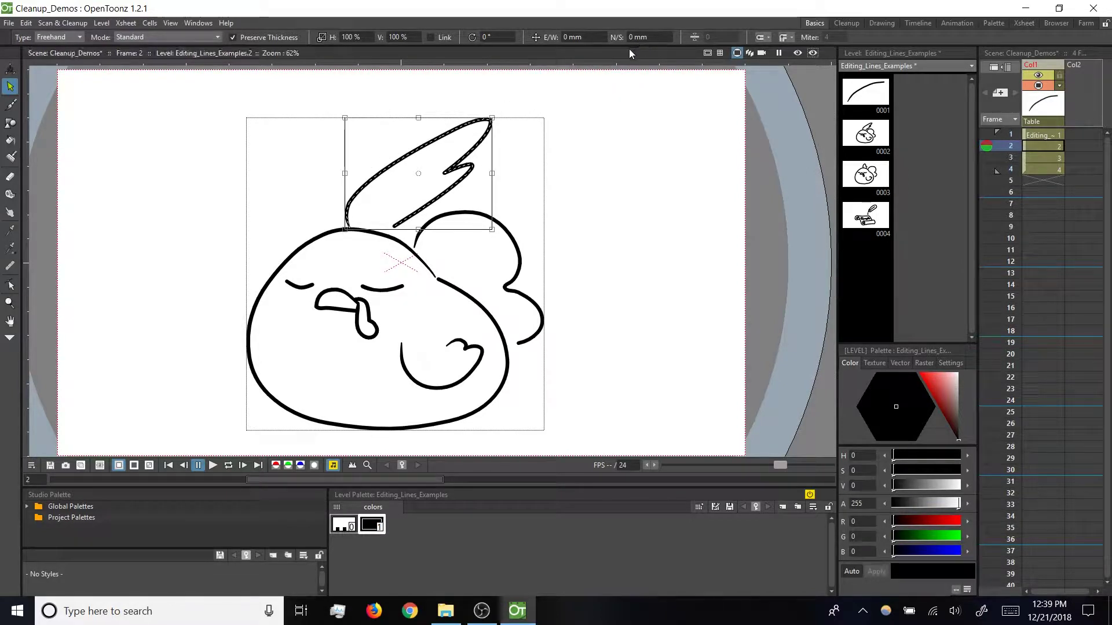
{"action": "key", "text": "ctrl+z"}
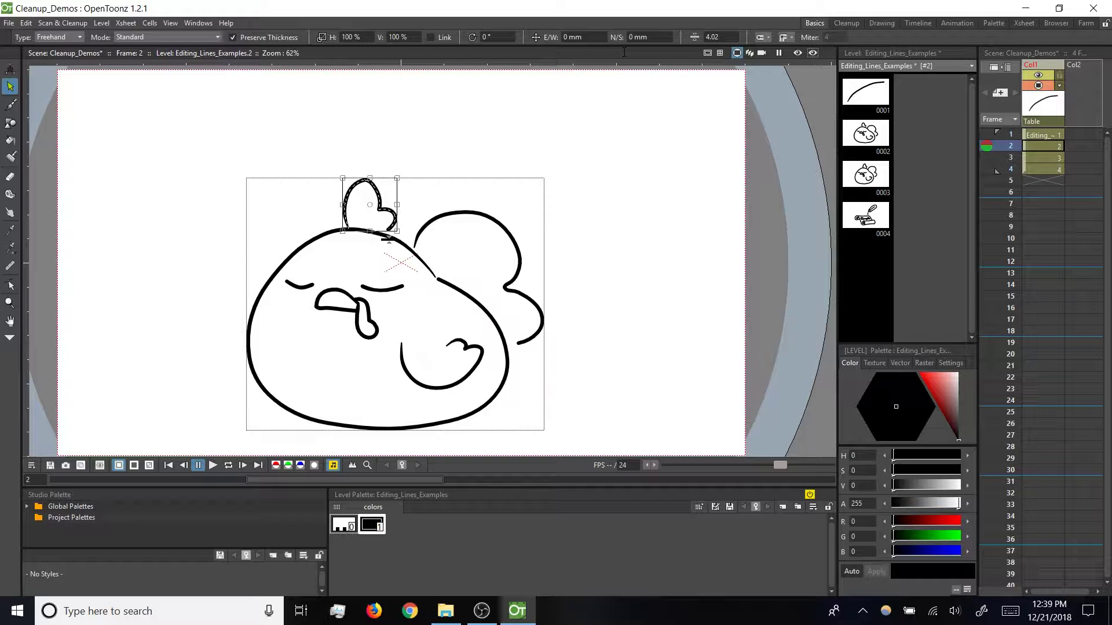
Trial-shrink the whole chicken to 24.6%, undo it, and turn off Preserve Thickness
{"action": "mouse_move", "coordinate": [236, 224]}
{"action": "left_mouse_down"}
{"action": "mouse_move", "coordinate": [484, 129]}
{"action": "mouse_move", "coordinate": [608, 347]}
{"action": "mouse_move", "coordinate": [535, 439]}
{"action": "left_mouse_up"}
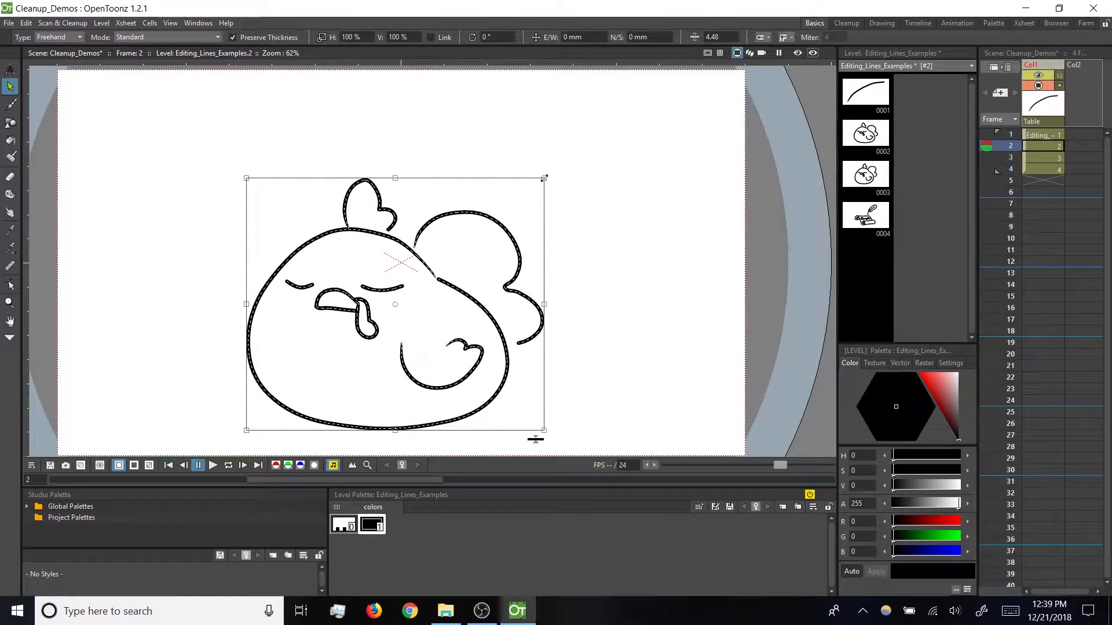
{"action": "mouse_move", "coordinate": [544, 178]}
{"action": "left_mouse_down"}
{"action": "mouse_move", "coordinate": [459, 243]}
{"action": "mouse_move", "coordinate": [327, 378]}
{"action": "left_mouse_up"}
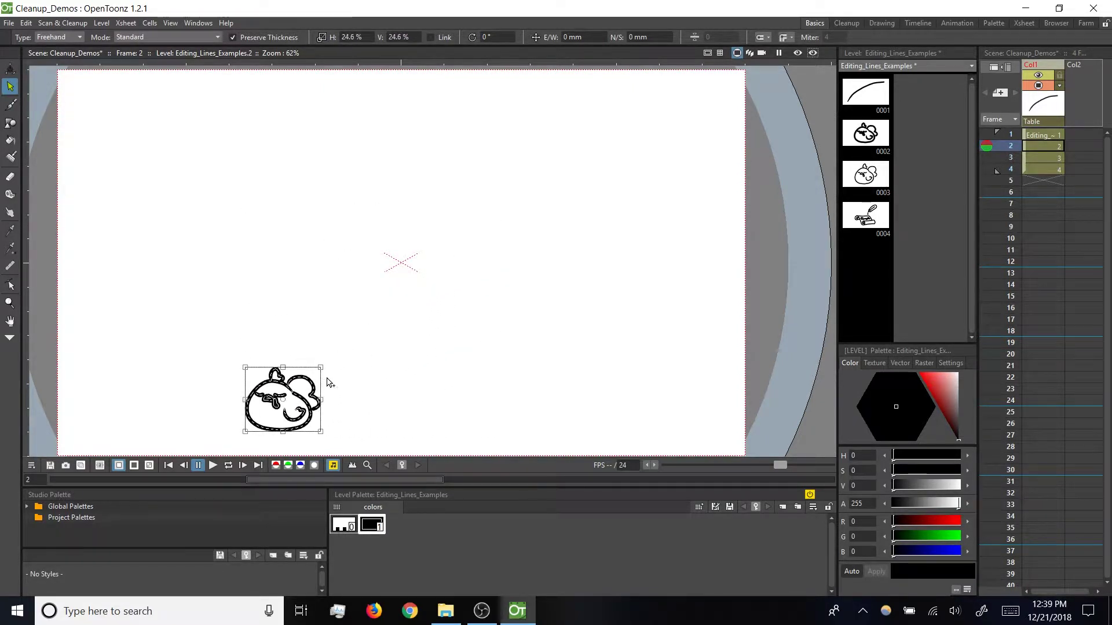
{"action": "left_click", "coordinate": [352, 426]}
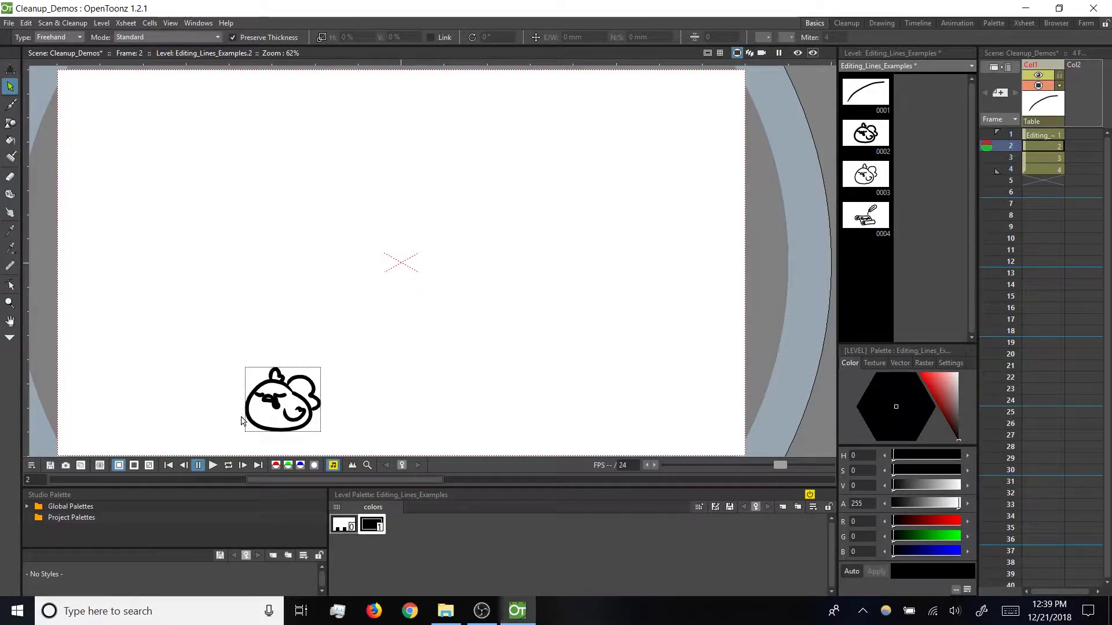
{"action": "key", "text": "ctrl+z"}
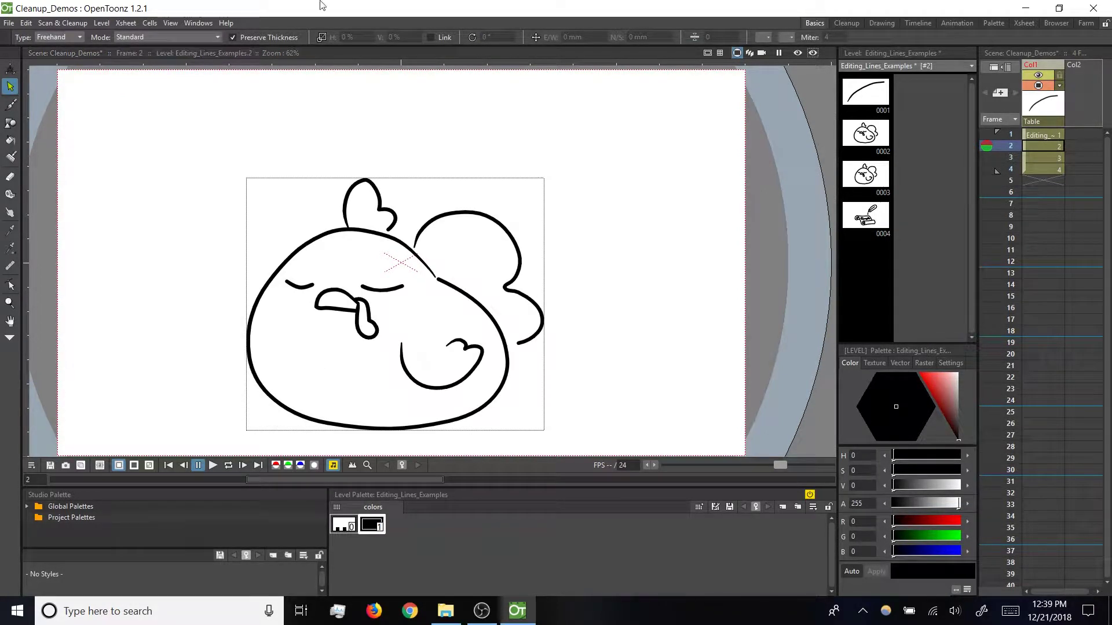
{"action": "left_click", "coordinate": [245, 40]}
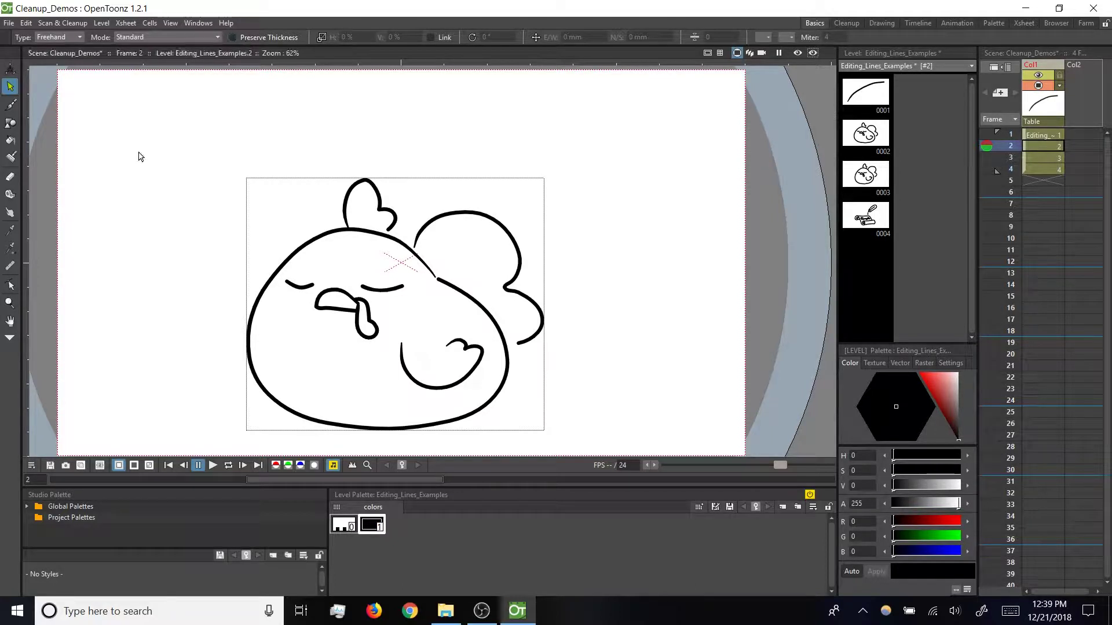
{"action": "left_click", "coordinate": [415, 428]}
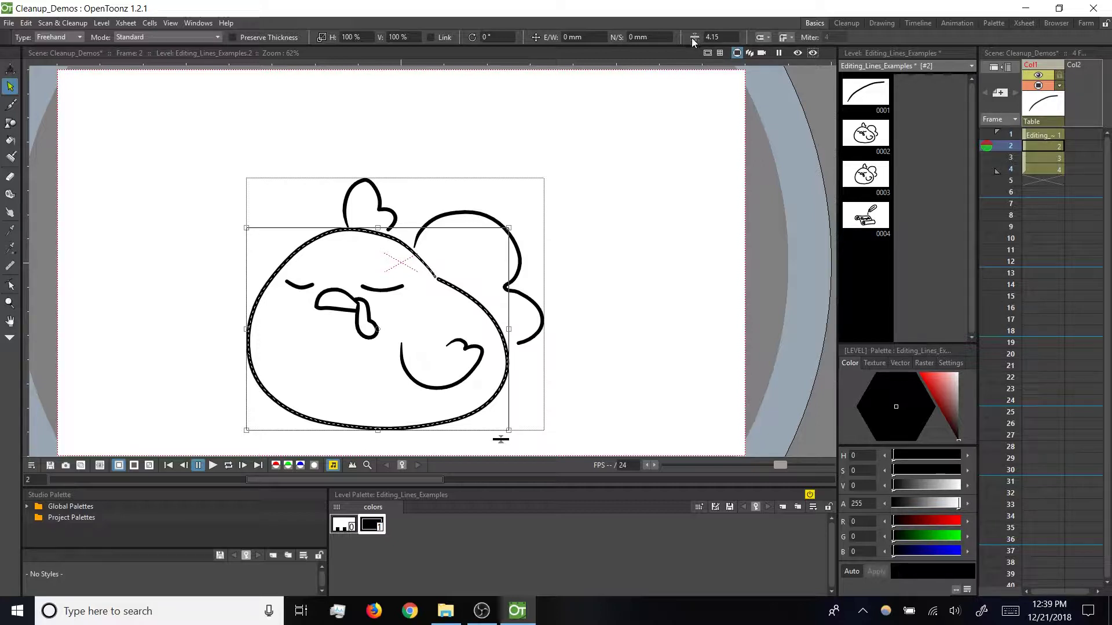
{"action": "mouse_move", "coordinate": [694, 37]}
{"action": "left_mouse_down"}
{"action": "mouse_move", "coordinate": [711, 38]}
{"action": "mouse_move", "coordinate": [697, 38]}
{"action": "left_mouse_up"}
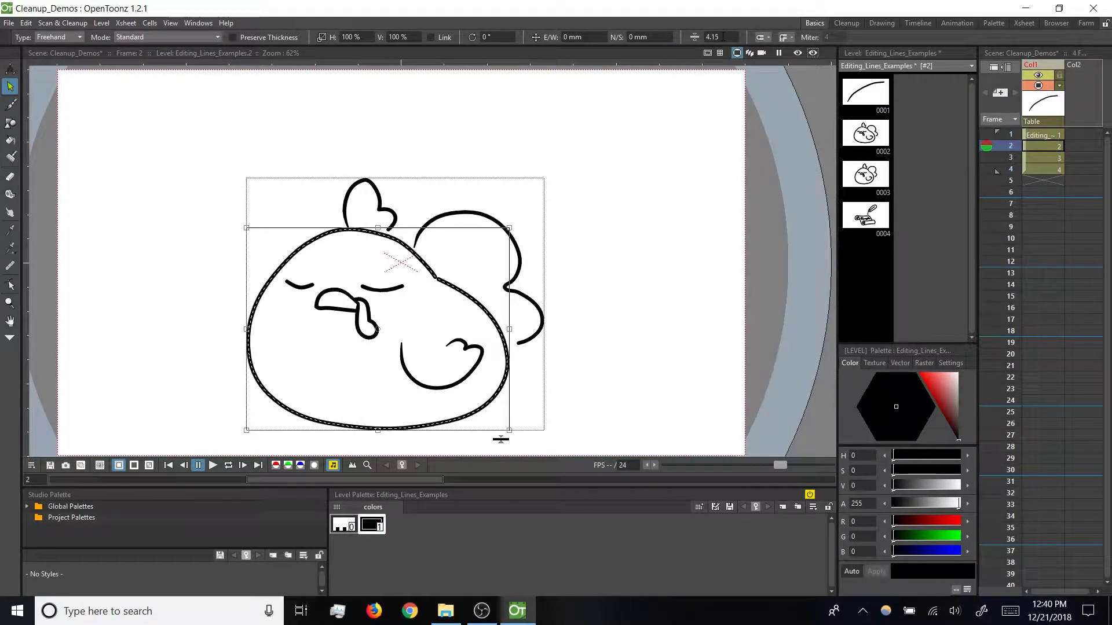
{"action": "left_click", "coordinate": [723, 36]}
{"action": "key", "text": "Return"}
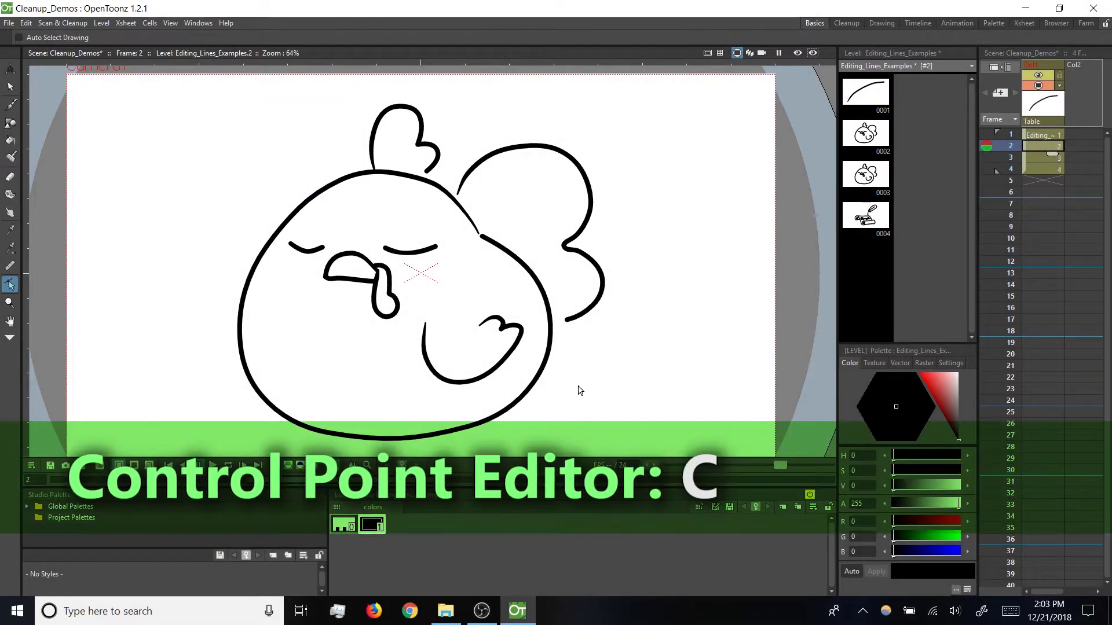
Add a control point to the head outline and move its left-edge points to reshape the curve
{"action": "left_click", "coordinate": [519, 403]}
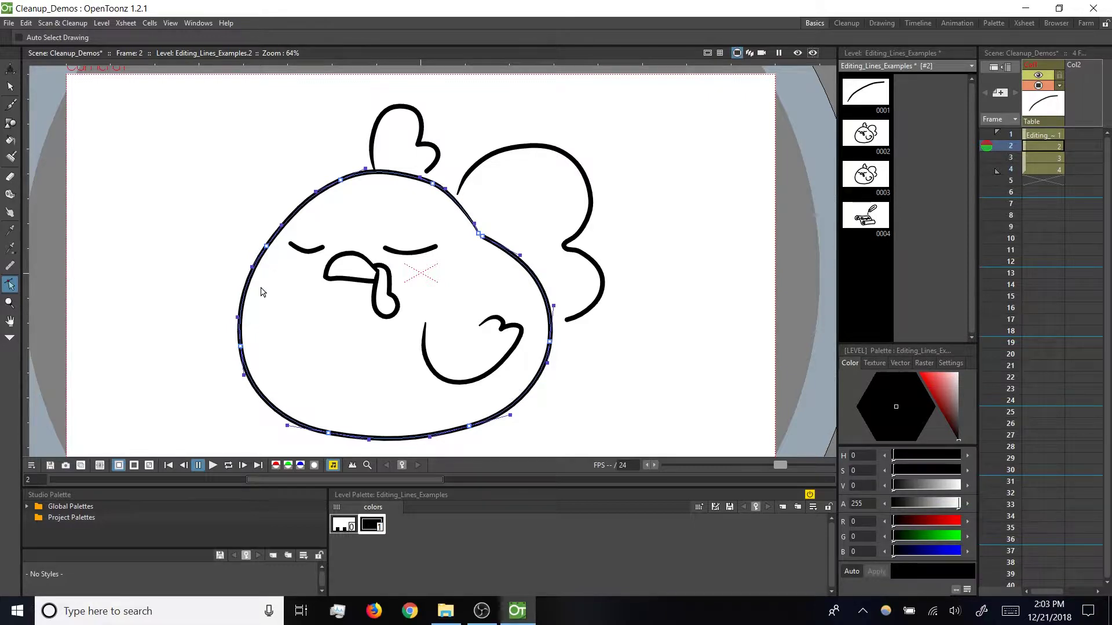
{"action": "scroll", "coordinate": [242, 347], "scroll_direction": "up", "scroll_amount": 3}
{"action": "mouse_move", "coordinate": [245, 343]}
{"action": "left_mouse_down"}
{"action": "mouse_move", "coordinate": [221, 349]}
{"action": "mouse_move", "coordinate": [250, 348]}
{"action": "mouse_move", "coordinate": [240, 350]}
{"action": "left_mouse_up"}
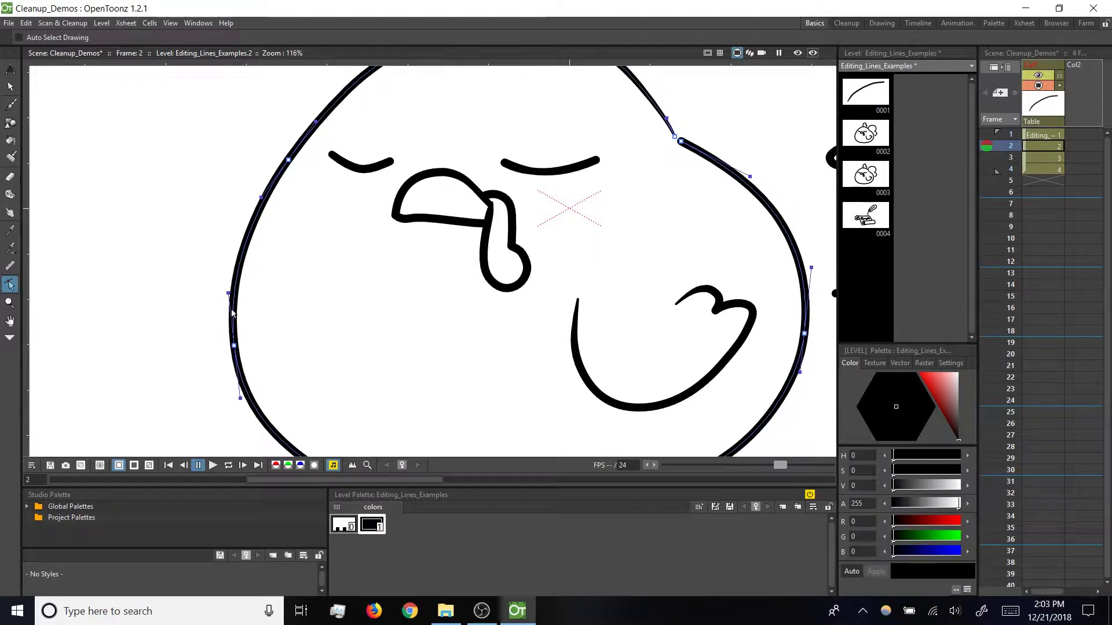
{"action": "left_click", "coordinate": [234, 345], "text": "ctrl"}
{"action": "left_click", "coordinate": [228, 294]}
{"action": "mouse_move", "coordinate": [227, 295]}
{"action": "left_mouse_down"}
{"action": "mouse_move", "coordinate": [217, 300]}
{"action": "mouse_move", "coordinate": [228, 306]}
{"action": "left_mouse_up"}
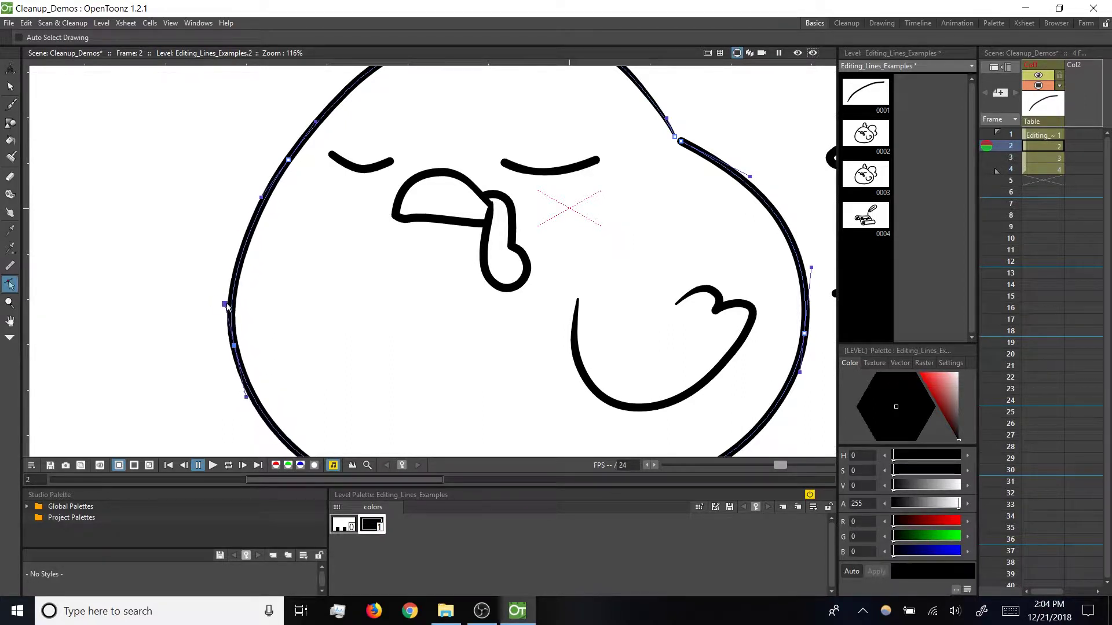
{"action": "left_click", "coordinate": [234, 345]}
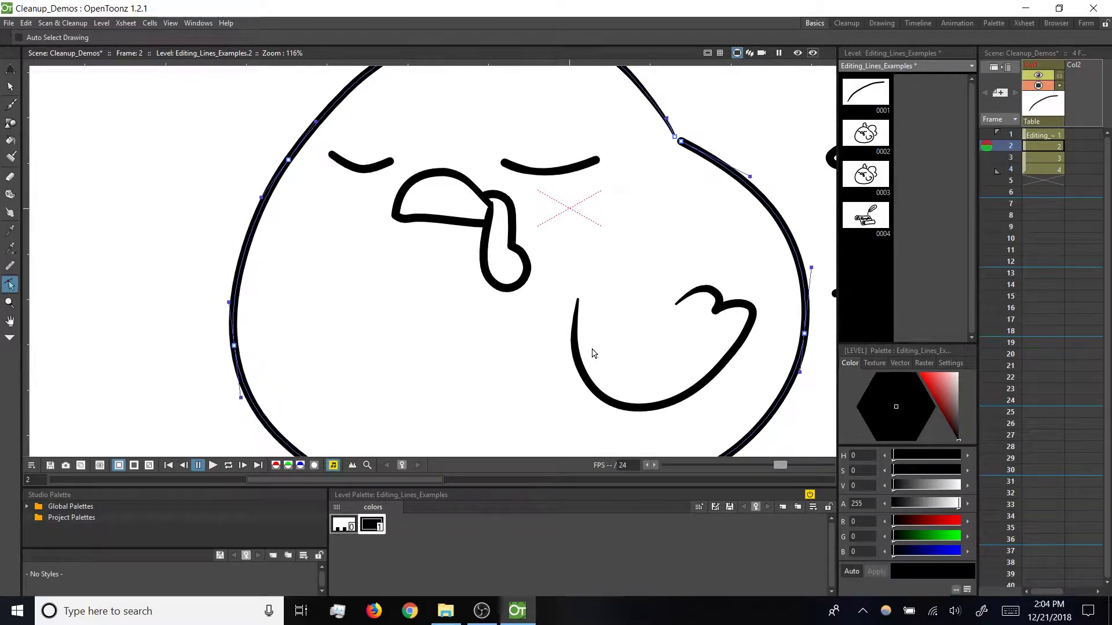
{"action": "left_click", "coordinate": [633, 317]}
{"action": "left_click_drag", "start_coordinate": [632, 318], "coordinate": [251, 372]}
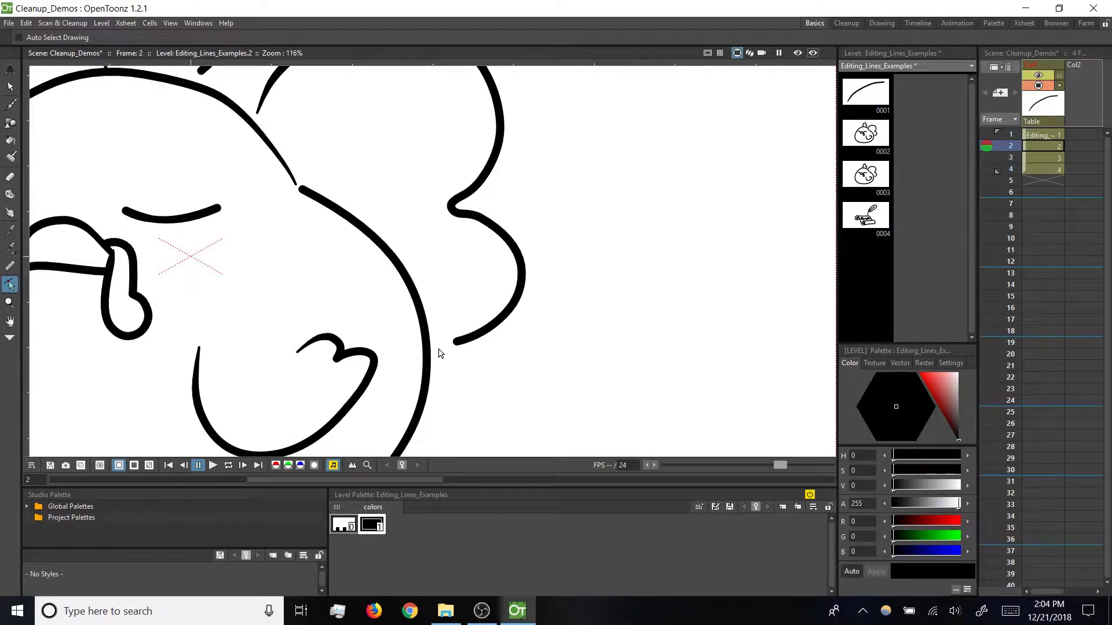
Drag the wing, head outline, head curve and ear endpoints onto neighbouring strokes to close gaps
{"action": "left_click", "coordinate": [462, 343]}
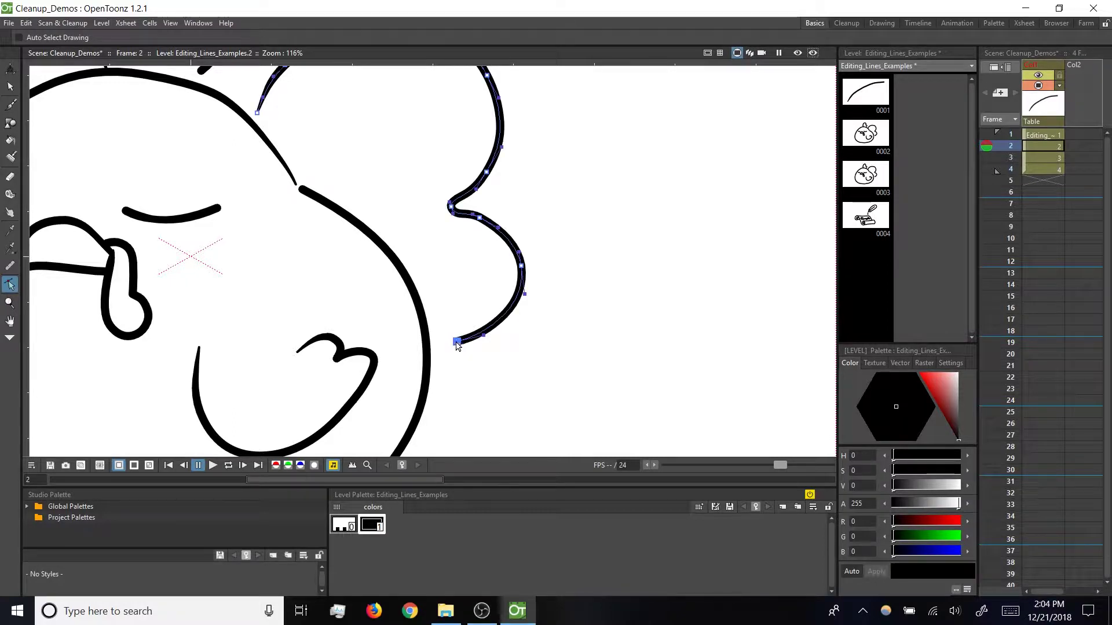
{"action": "left_click_drag", "start_coordinate": [455, 343], "coordinate": [428, 348]}
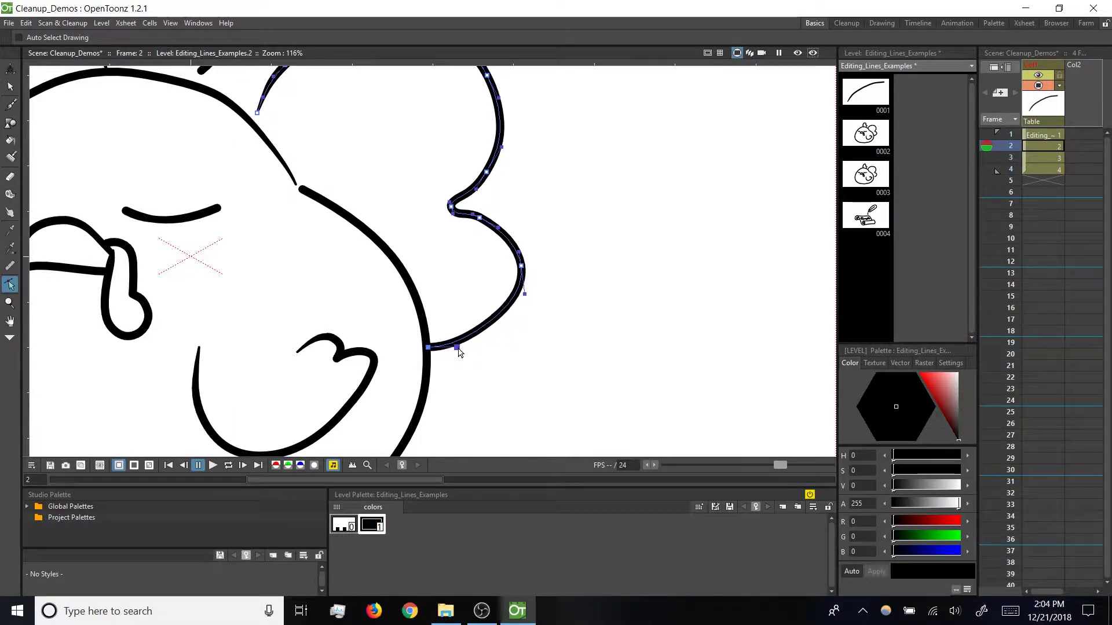
{"action": "left_click", "coordinate": [303, 191]}
{"action": "left_click_drag", "start_coordinate": [301, 188], "coordinate": [297, 187]}
{"action": "scroll", "coordinate": [297, 187], "scroll_direction": "up", "scroll_amount": 5}
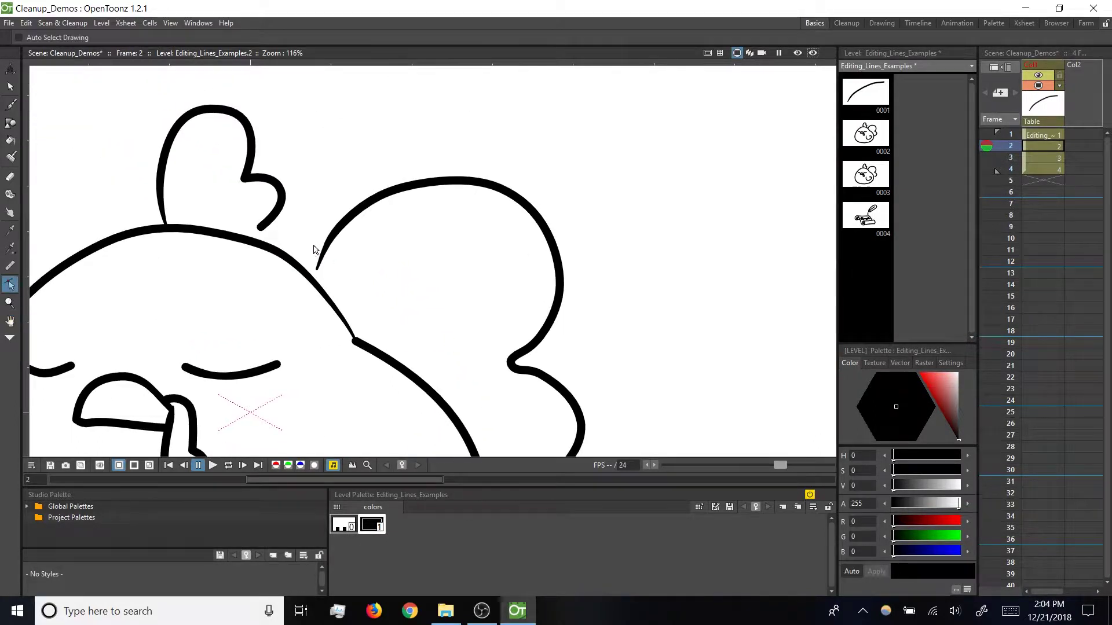
{"action": "left_click", "coordinate": [318, 268]}
{"action": "left_click_drag", "start_coordinate": [317, 268], "coordinate": [316, 281]}
{"action": "left_click", "coordinate": [269, 223]}
{"action": "left_click_drag", "start_coordinate": [260, 228], "coordinate": [257, 242]}
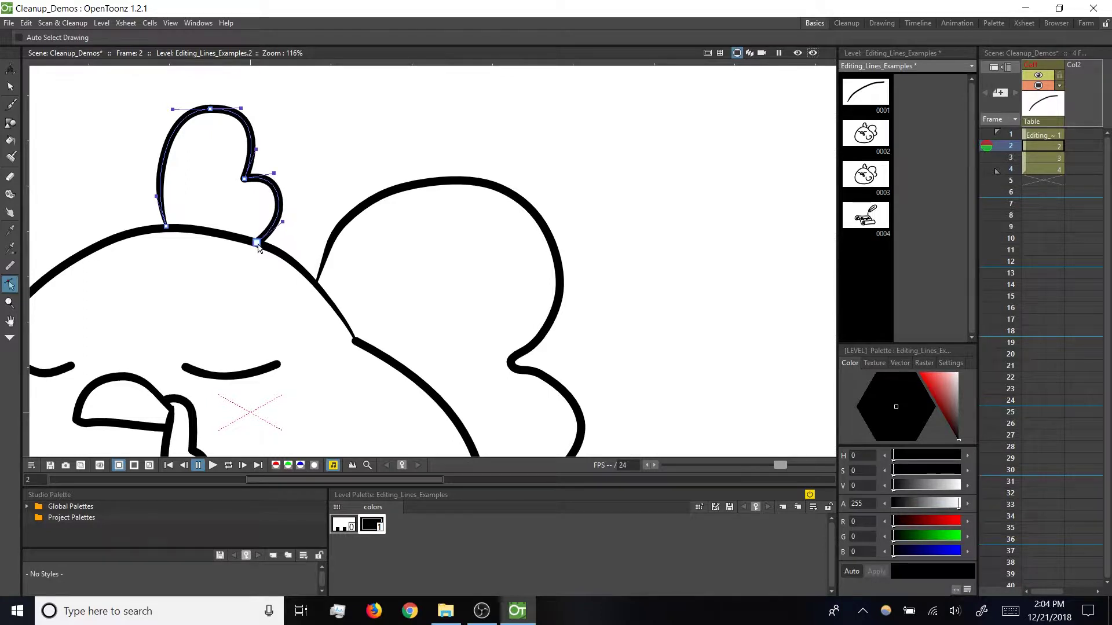
Make the ear's top control point a corner with handles and drag them to round the ear's top
{"action": "left_click", "coordinate": [210, 109], "text": "alt"}
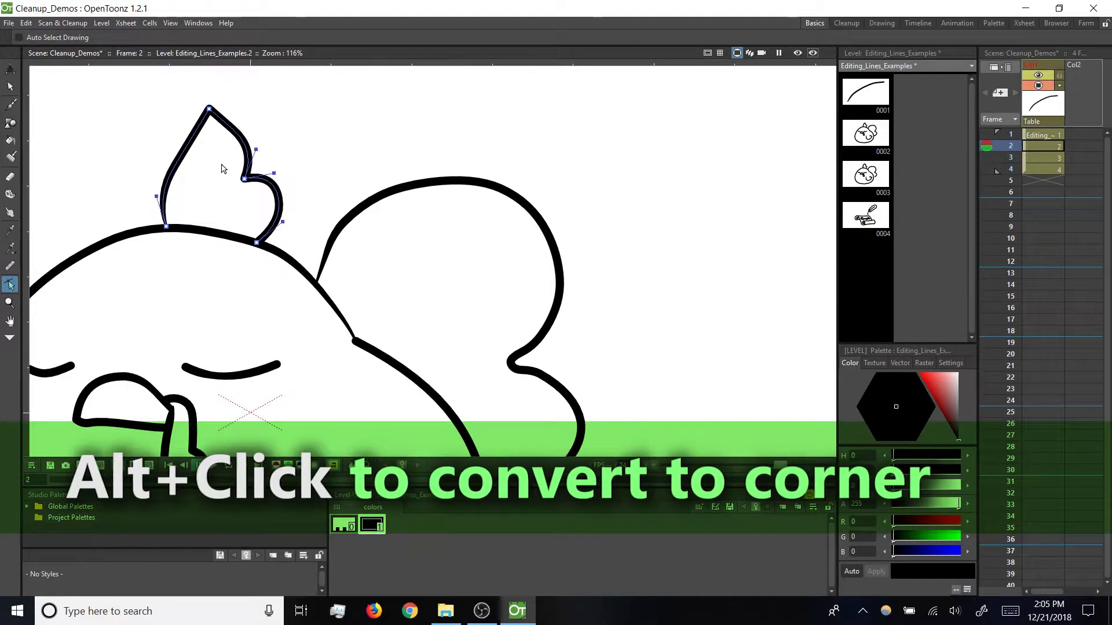
{"action": "left_click", "coordinate": [210, 109], "text": "alt"}
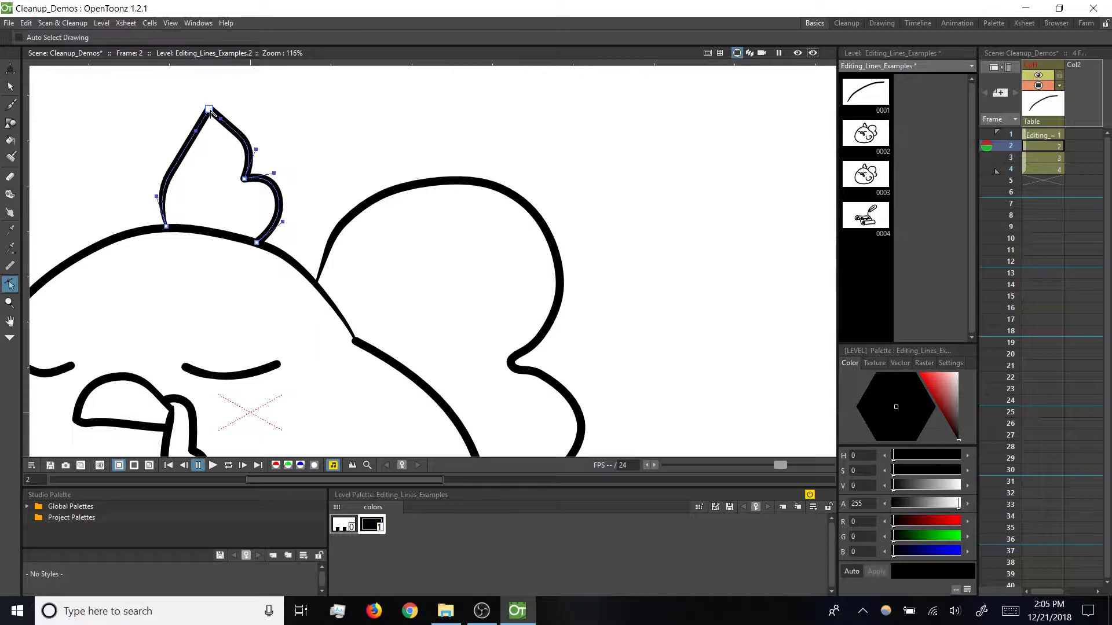
{"action": "left_click", "coordinate": [195, 137]}
{"action": "left_click_drag", "start_coordinate": [195, 137], "coordinate": [193, 124]}
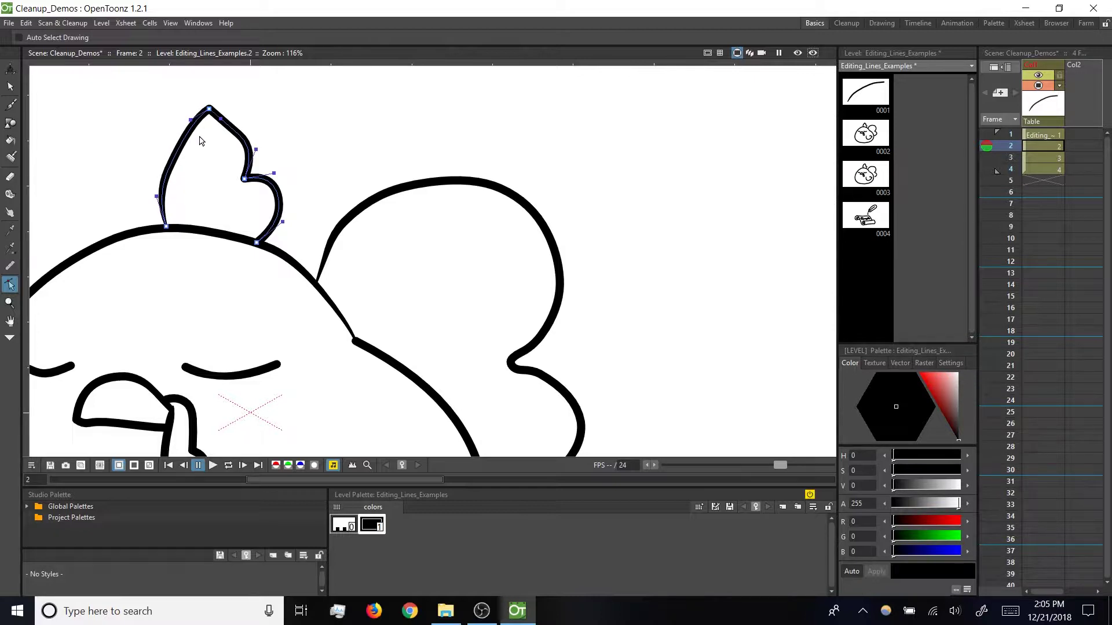
{"action": "left_click", "coordinate": [191, 120]}
{"action": "left_click_drag", "start_coordinate": [193, 121], "coordinate": [194, 99]}
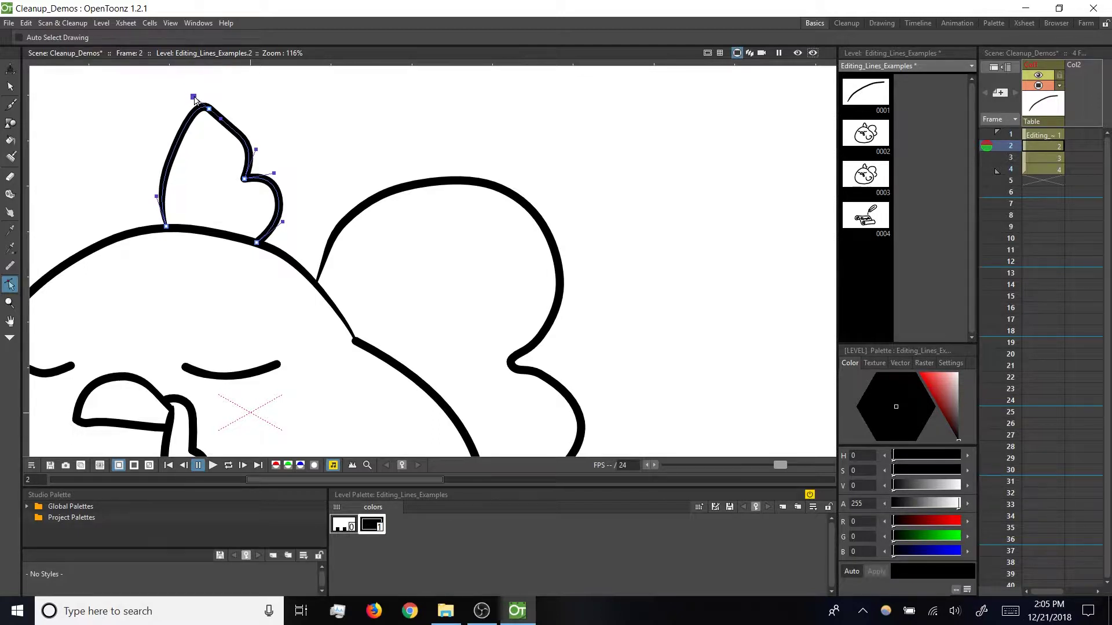
{"action": "left_click_drag", "start_coordinate": [192, 103], "coordinate": [238, 109]}
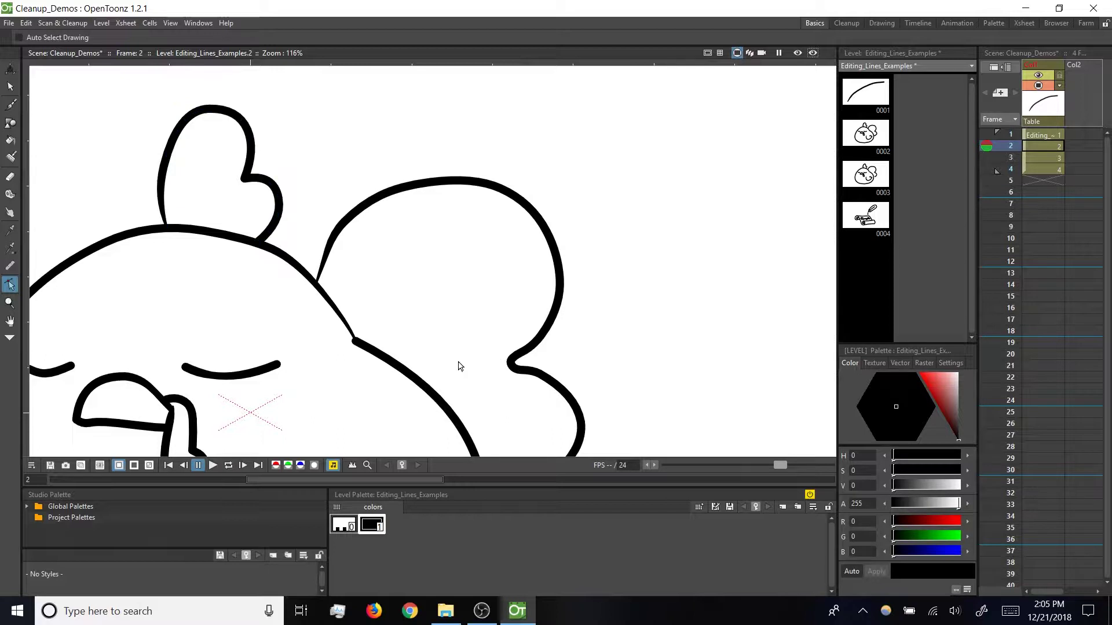
{"action": "left_click_drag", "start_coordinate": [457, 365], "coordinate": [345, 312]}
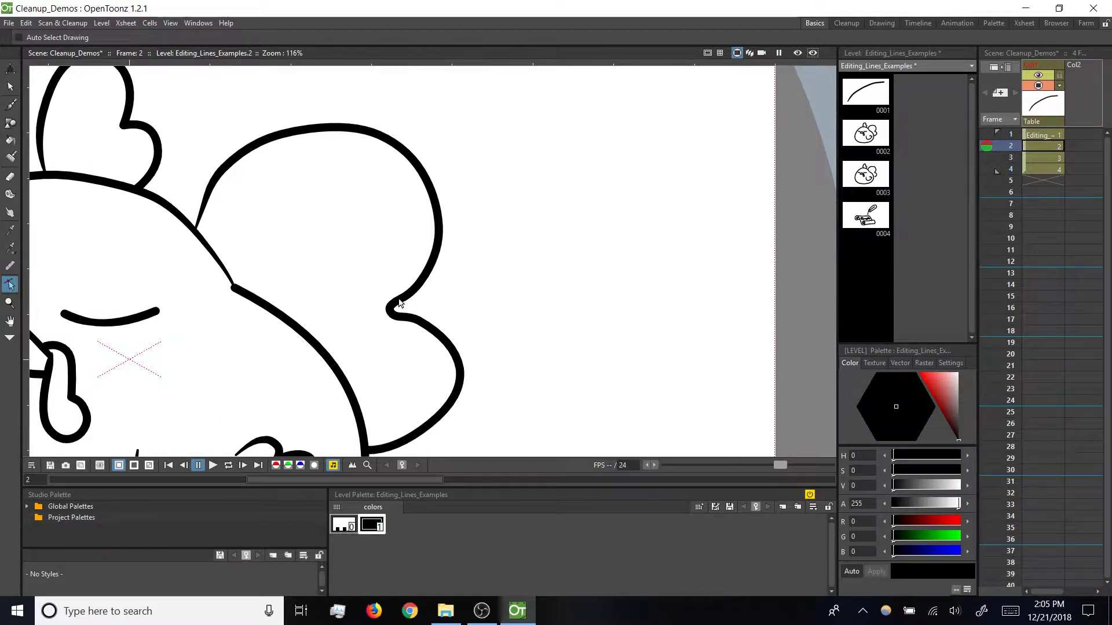
Move the two control points around the wing's notch to give it a sharper dip
{"action": "left_click", "coordinate": [397, 322]}
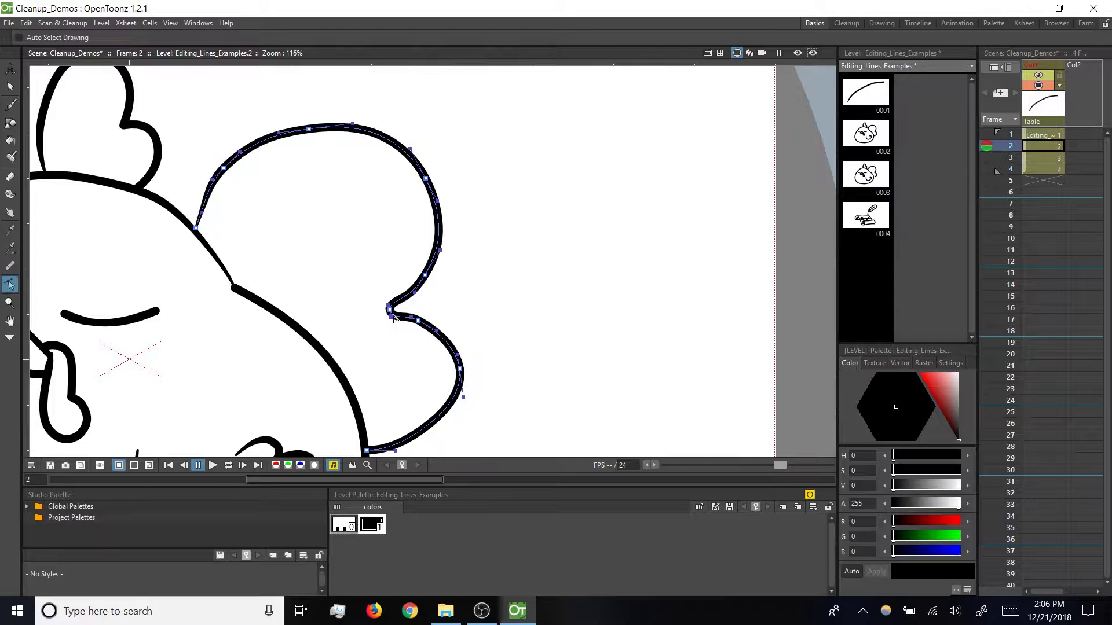
{"action": "left_click", "coordinate": [389, 311]}
{"action": "left_click_drag", "start_coordinate": [419, 322], "coordinate": [425, 318]}
{"action": "left_click", "coordinate": [425, 279]}
{"action": "left_click_drag", "start_coordinate": [425, 278], "coordinate": [427, 284]}
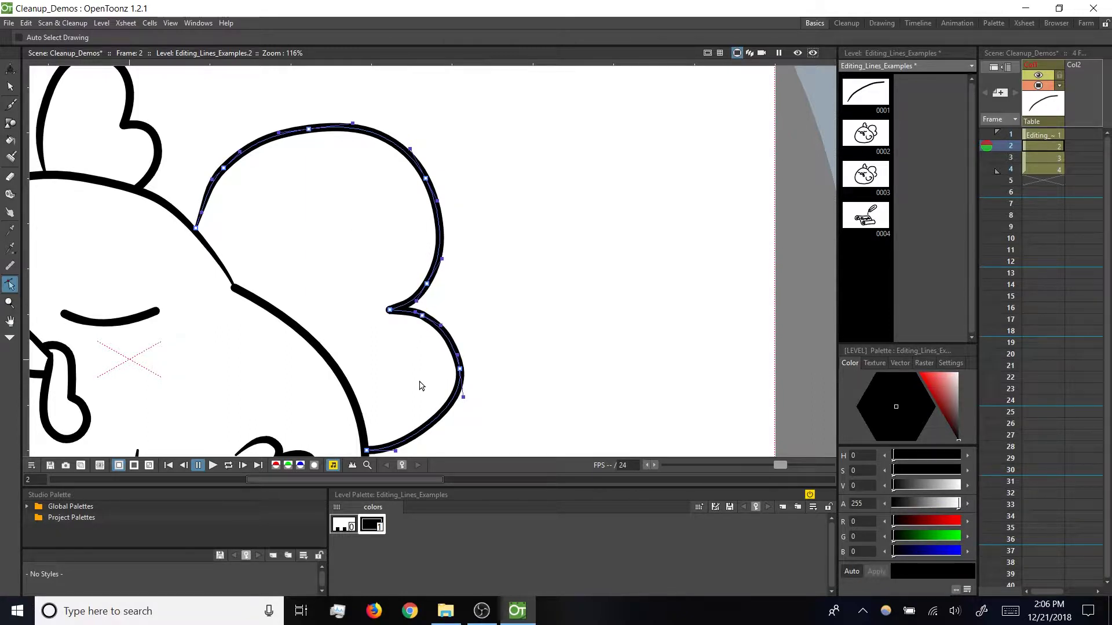
{"action": "scroll", "coordinate": [417, 392], "scroll_direction": "down", "scroll_amount": 3}
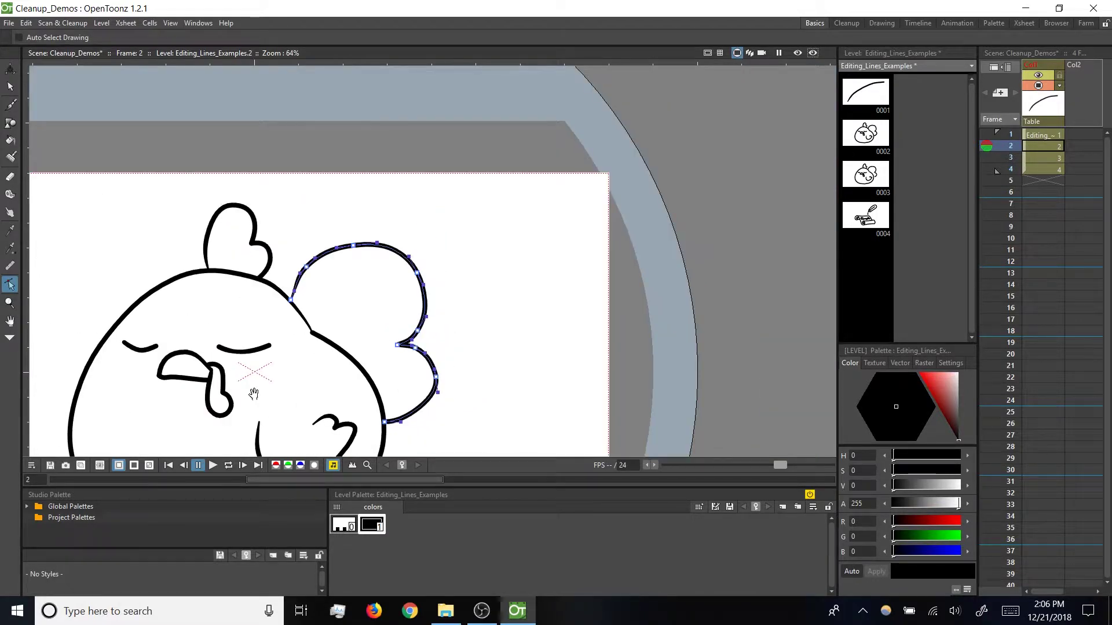
{"action": "left_click_drag", "start_coordinate": [254, 390], "coordinate": [369, 219]}
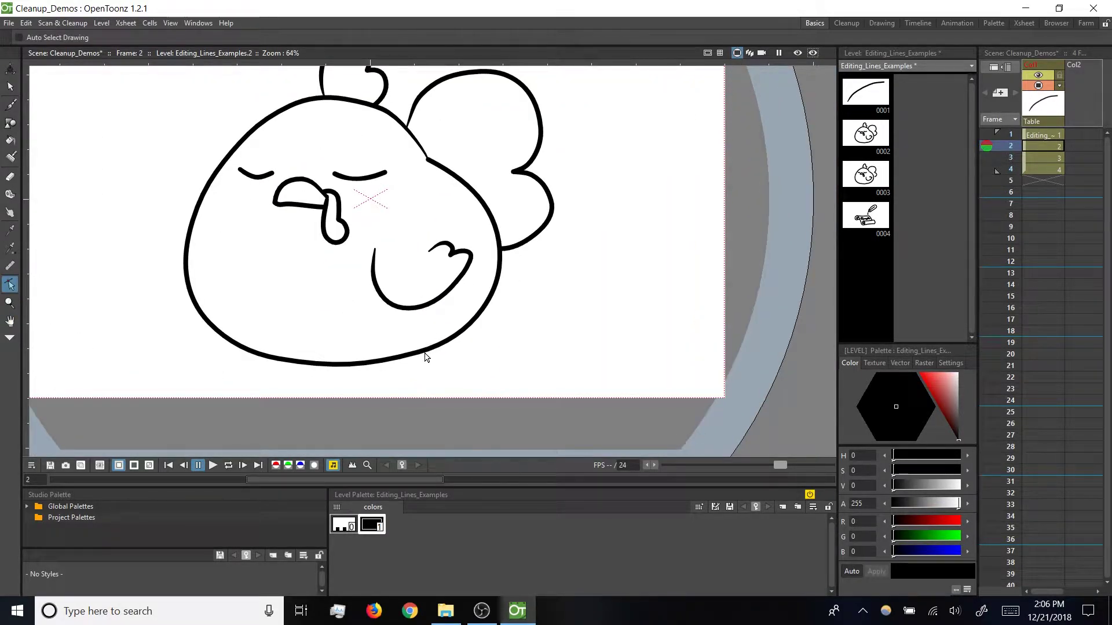
Add control points to the chin's lower-left curve, then delete several of them
{"action": "left_click", "coordinate": [423, 354]}
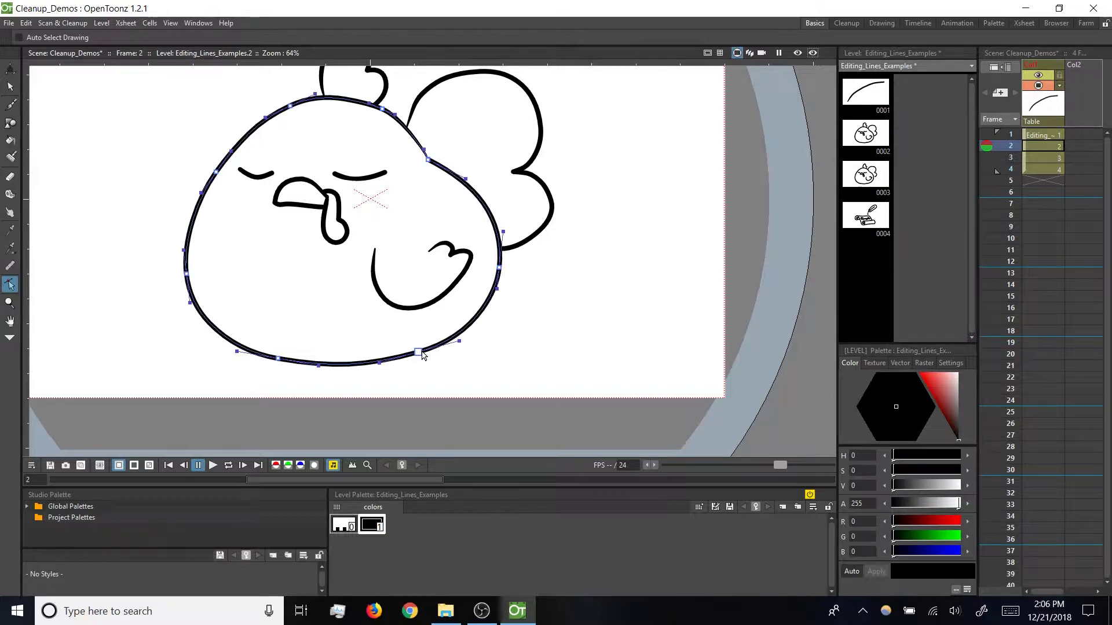
{"action": "scroll", "coordinate": [156, 358], "scroll_direction": "up", "scroll_amount": 3}
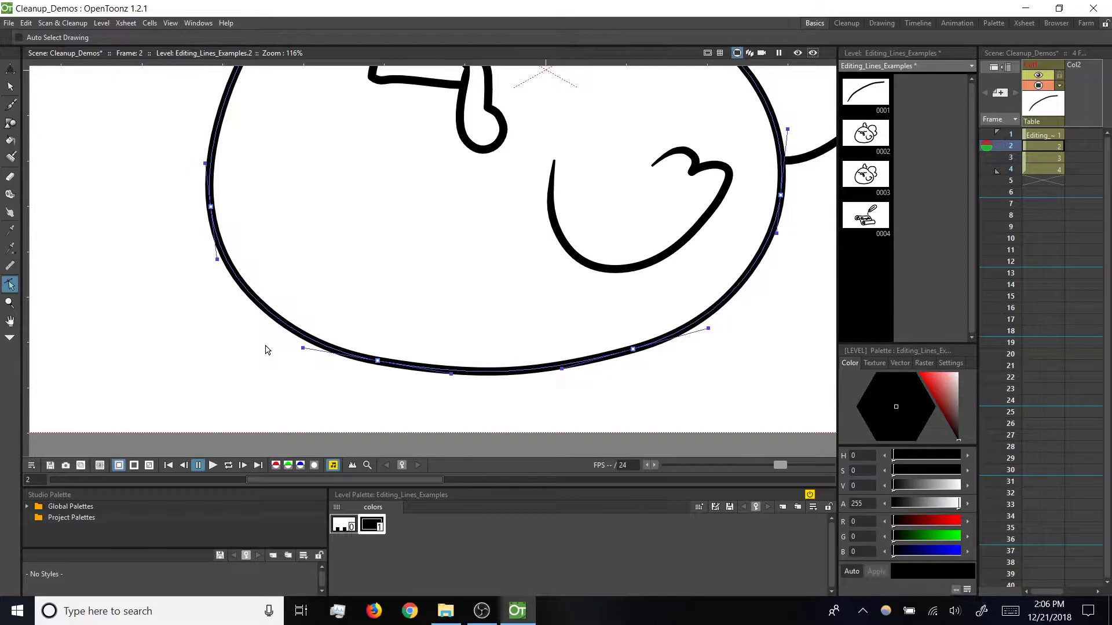
{"action": "left_click", "coordinate": [294, 334], "text": "ctrl"}
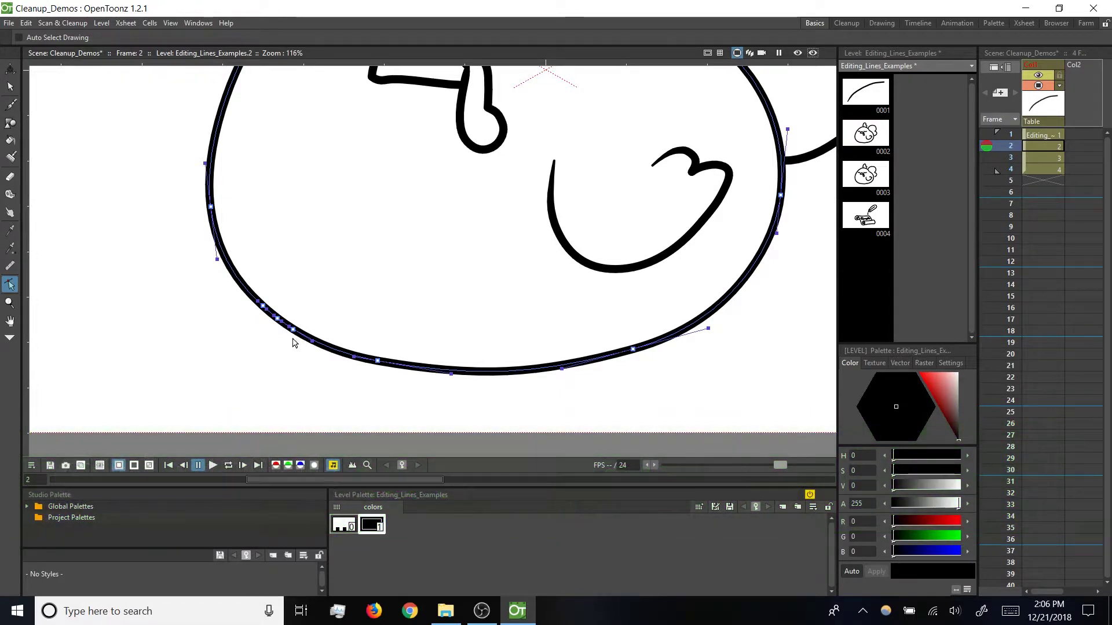
{"action": "left_click", "coordinate": [277, 318], "text": "ctrl"}
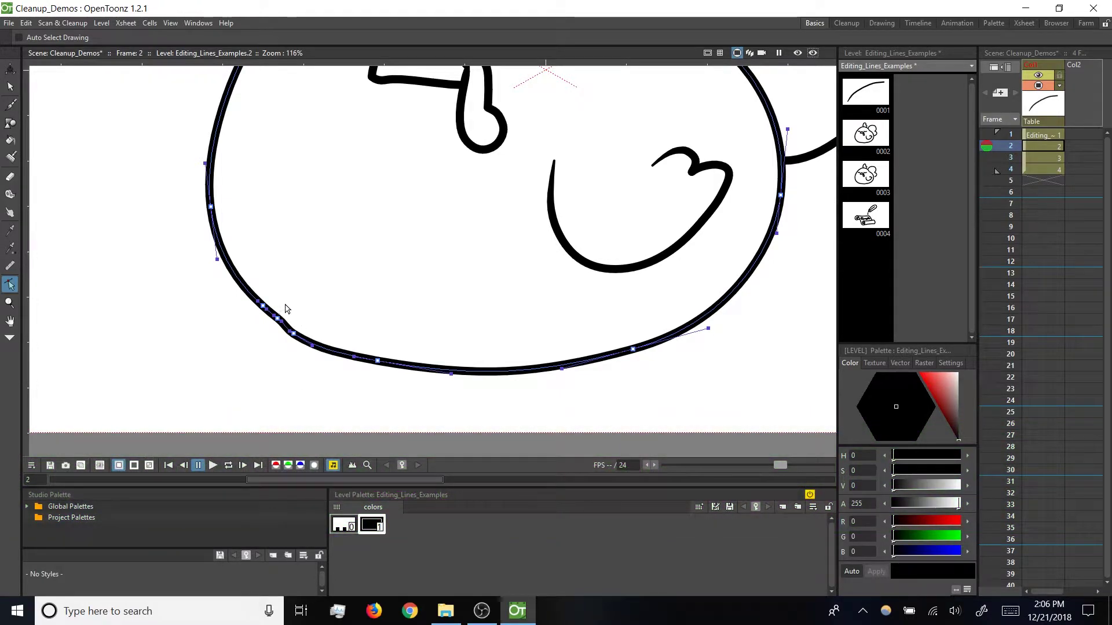
{"action": "left_click", "coordinate": [293, 334]}
{"action": "key", "text": "Delete"}
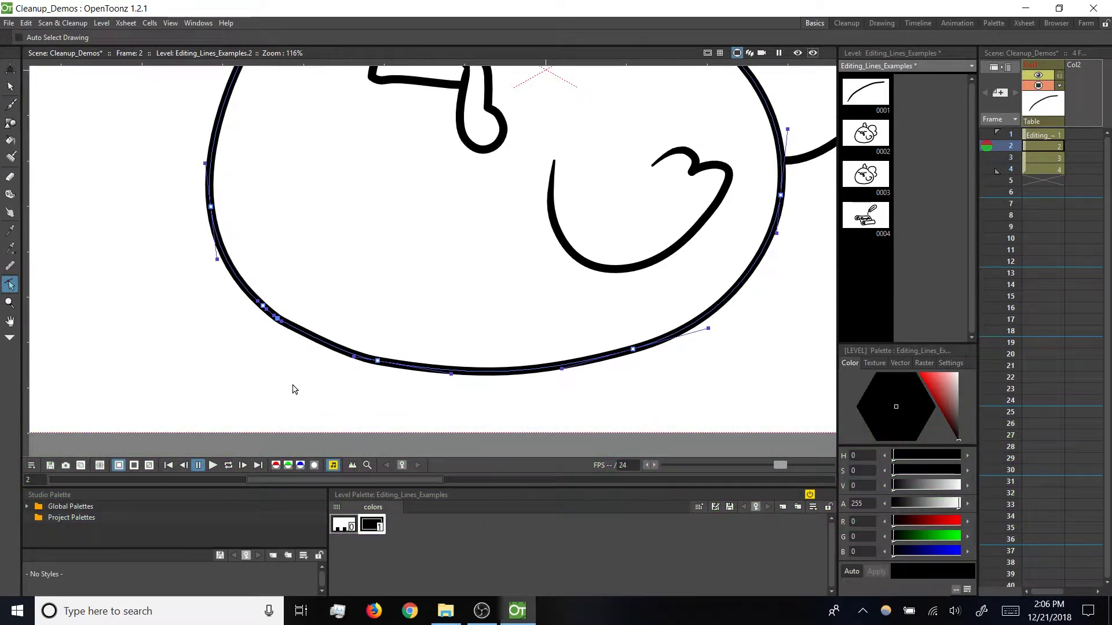
{"action": "key", "text": "Delete"}
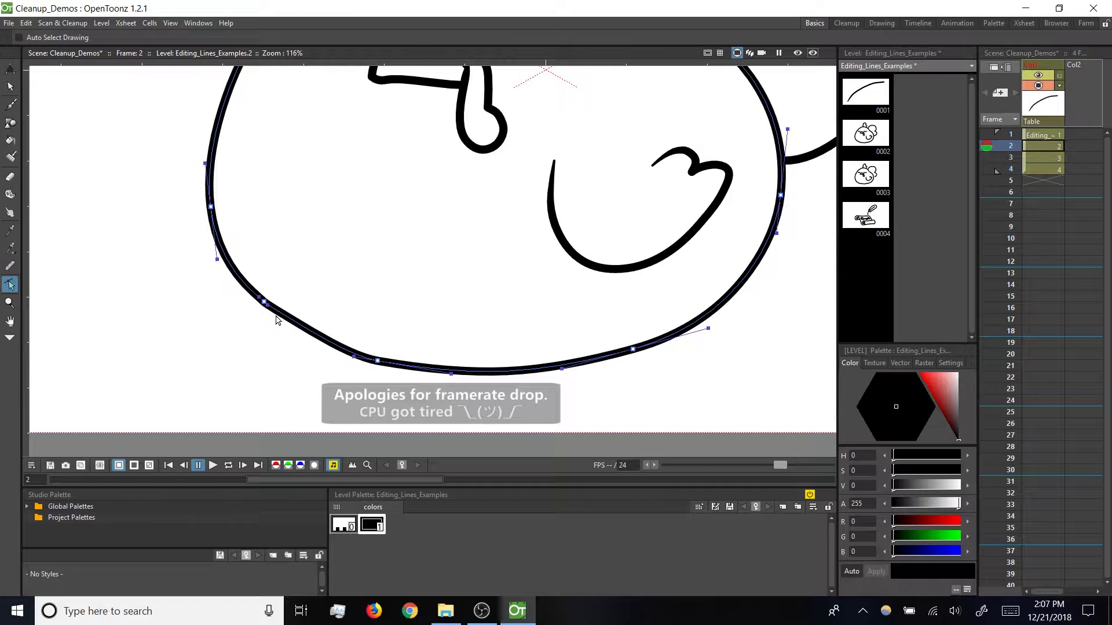
{"action": "left_click", "coordinate": [265, 303]}
{"action": "key", "text": "Delete"}
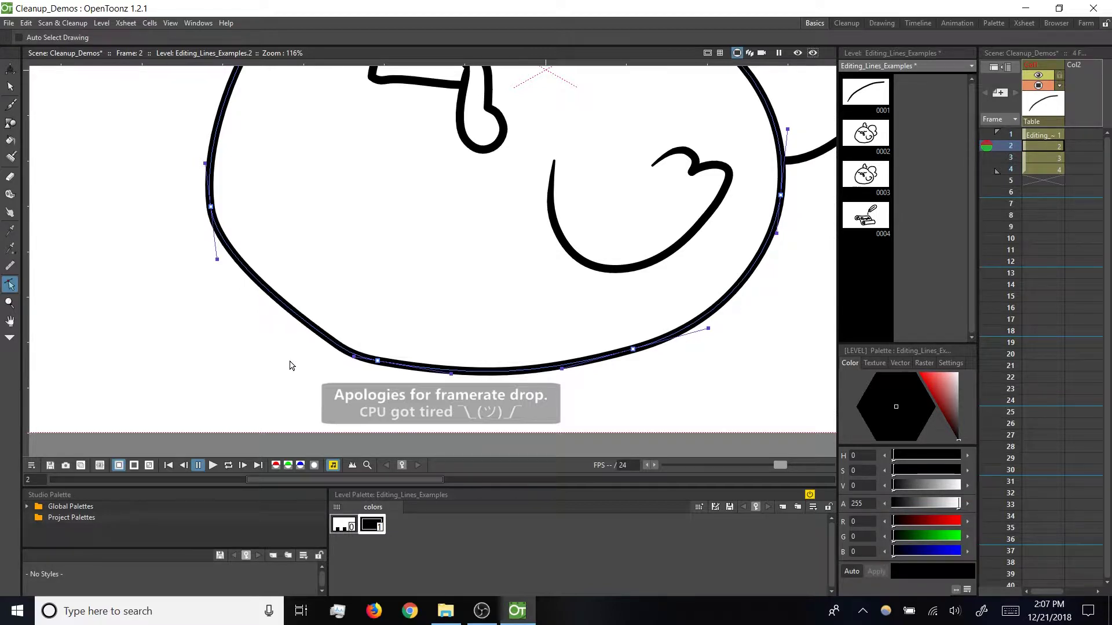
Adjust both handles of the head's left-side point to smooth that curve
{"action": "left_click", "coordinate": [216, 260]}
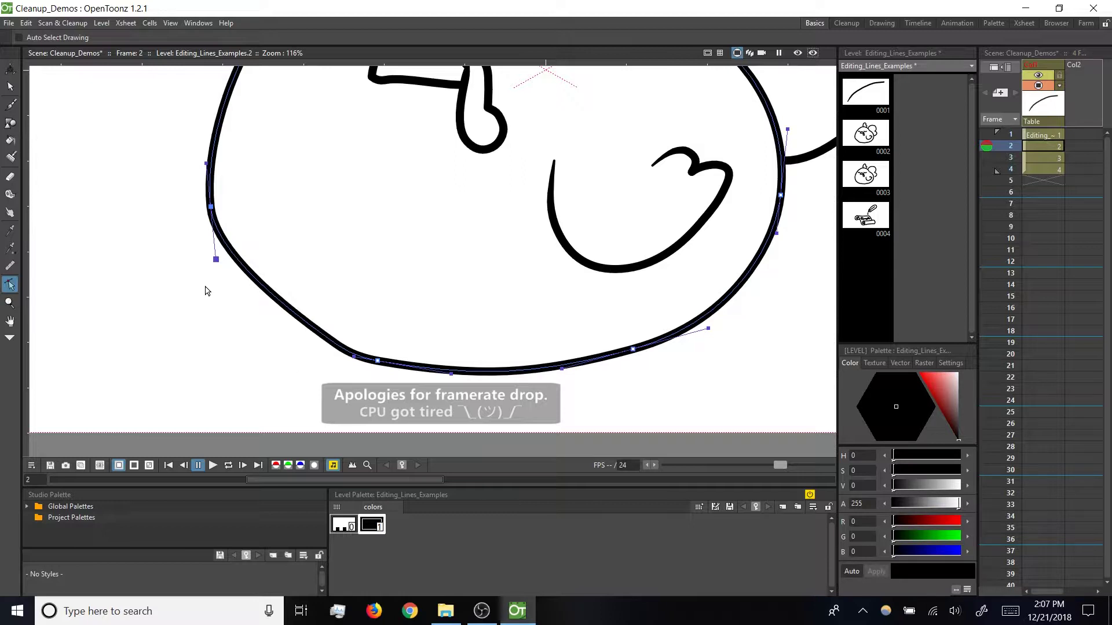
{"action": "left_click_drag", "start_coordinate": [216, 260], "coordinate": [219, 302]}
{"action": "left_click", "coordinate": [207, 164]}
{"action": "left_click_drag", "start_coordinate": [207, 164], "coordinate": [202, 154]}
{"action": "scroll", "coordinate": [402, 391], "scroll_direction": "down", "scroll_amount": 5}
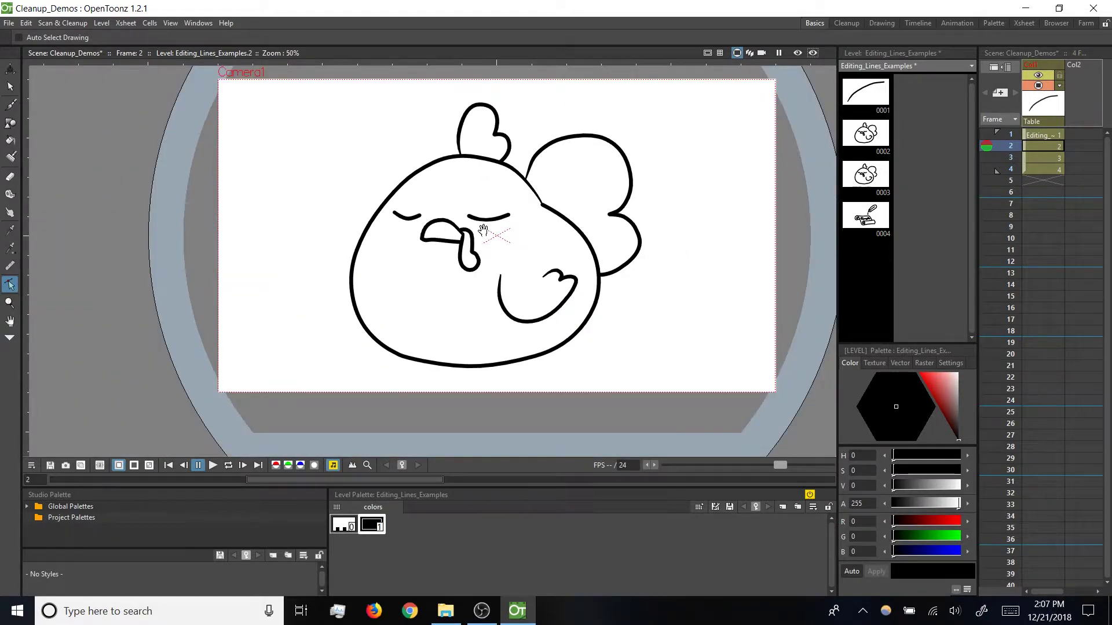
With the Brush at accuracy 100, draw a large Z and a smaller Z above the chicken's head
{"action": "left_click_drag", "start_coordinate": [483, 230], "coordinate": [455, 258]}
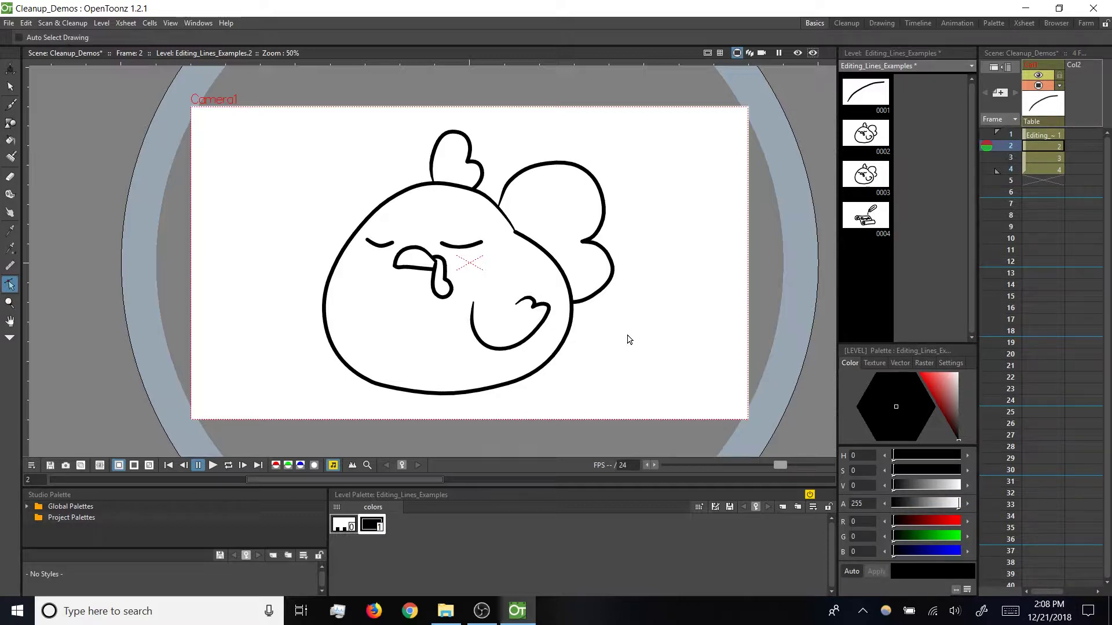
{"action": "key", "text": "b"}
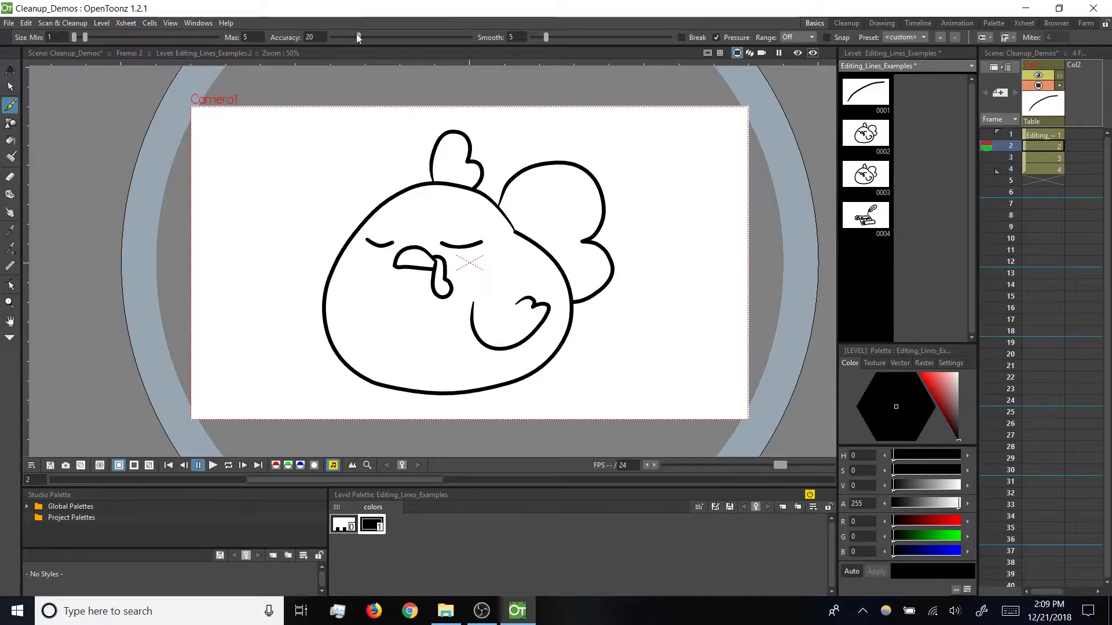
{"action": "left_click_drag", "start_coordinate": [357, 36], "coordinate": [350, 39]}
{"action": "mouse_move", "coordinate": [247, 154]}
{"action": "left_mouse_down"}
{"action": "mouse_move", "coordinate": [298, 154]}
{"action": "mouse_move", "coordinate": [298, 191]}
{"action": "left_mouse_up"}
{"action": "left_click_drag", "start_coordinate": [335, 40], "coordinate": [342, 34]}
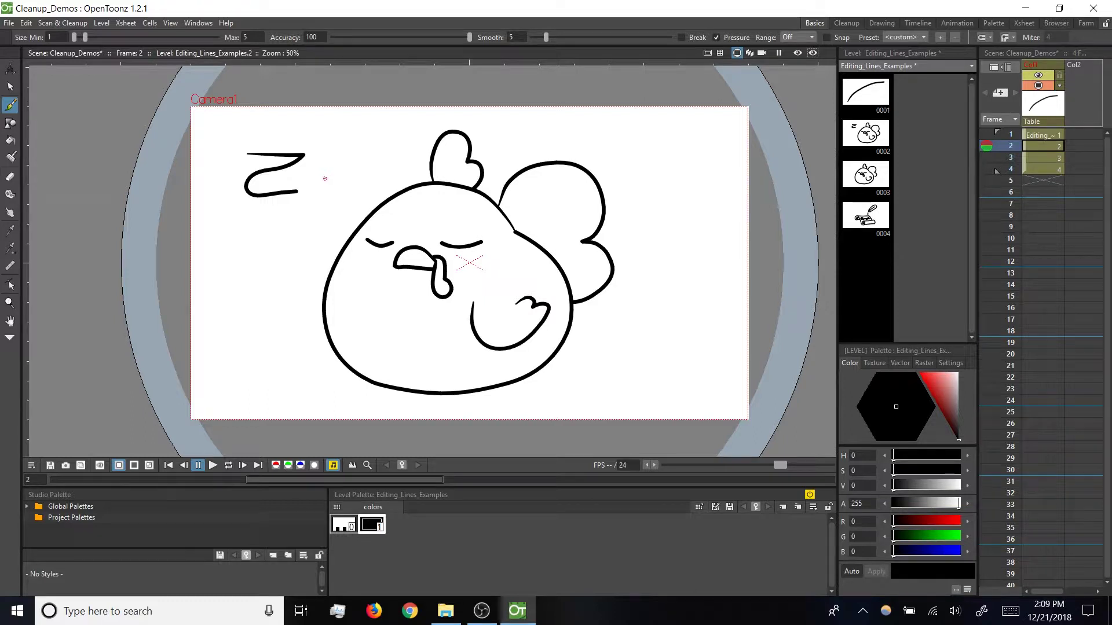
{"action": "mouse_move", "coordinate": [325, 181]}
{"action": "left_mouse_down"}
{"action": "mouse_move", "coordinate": [320, 207]}
{"action": "mouse_move", "coordinate": [349, 214]}
{"action": "left_mouse_up"}
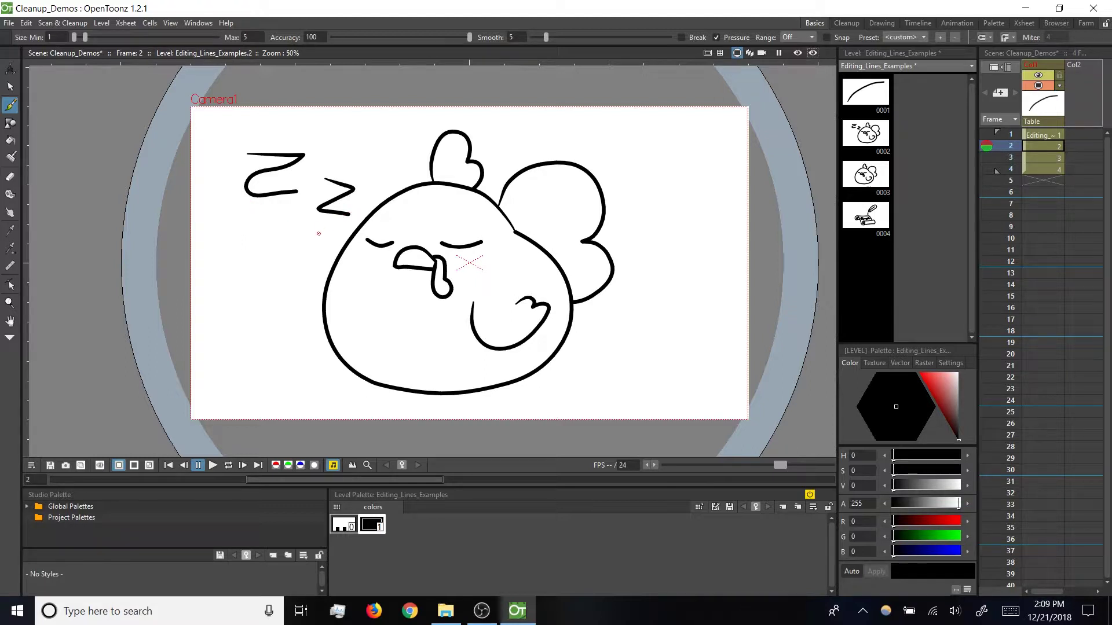
Inspect both Z strokes' control points, then set brush accuracy to 20
{"action": "key", "text": "c"}
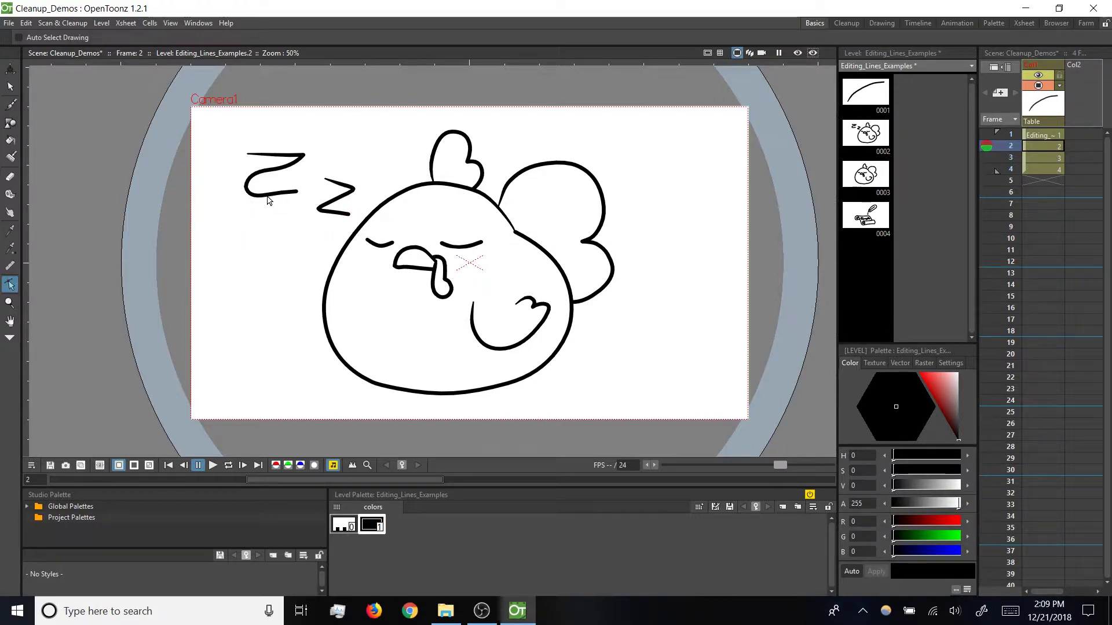
{"action": "left_click", "coordinate": [268, 198]}
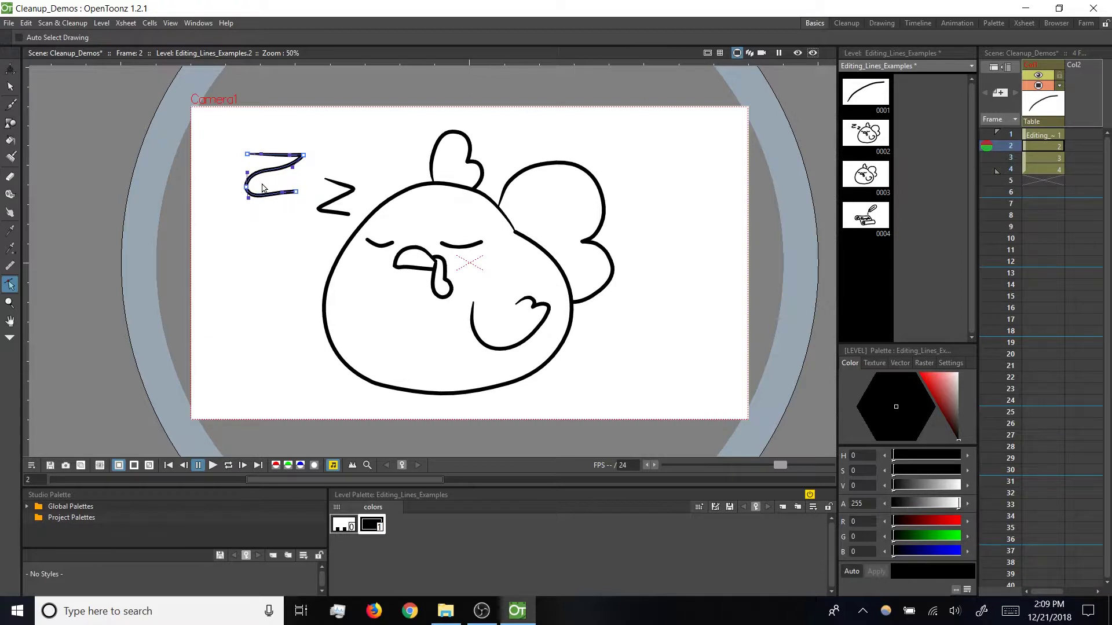
{"action": "left_click", "coordinate": [338, 216]}
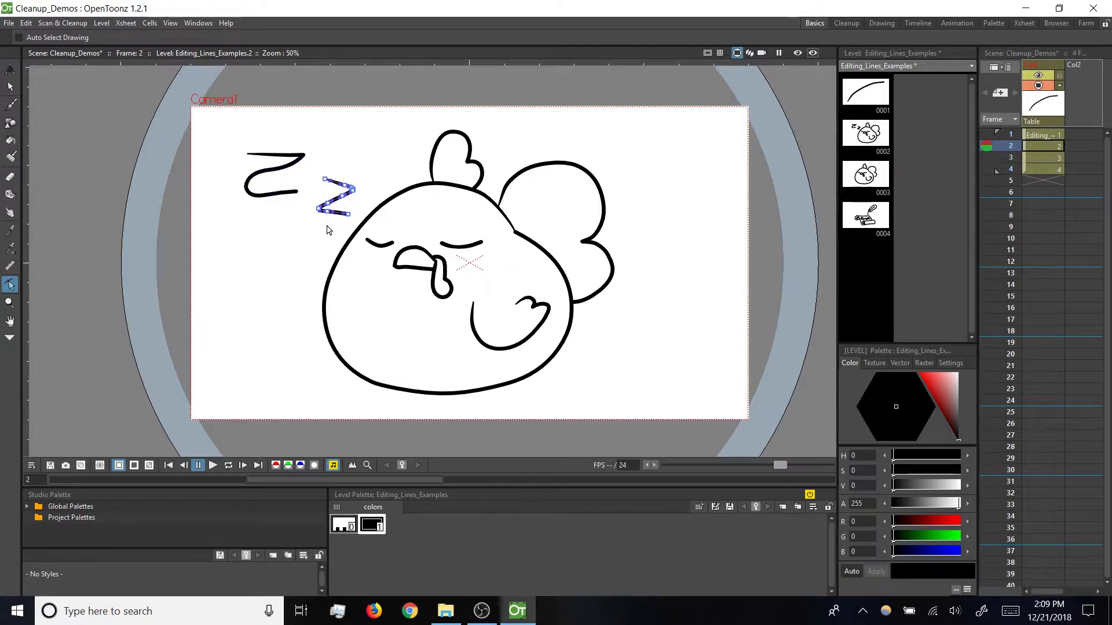
{"action": "left_click", "coordinate": [325, 229]}
{"action": "left_click", "coordinate": [338, 214]}
{"action": "type", "text": "b"}
{"action": "type", "text": "2"}
{"action": "type", "text": "0"}
{"action": "key", "text": "Return"}
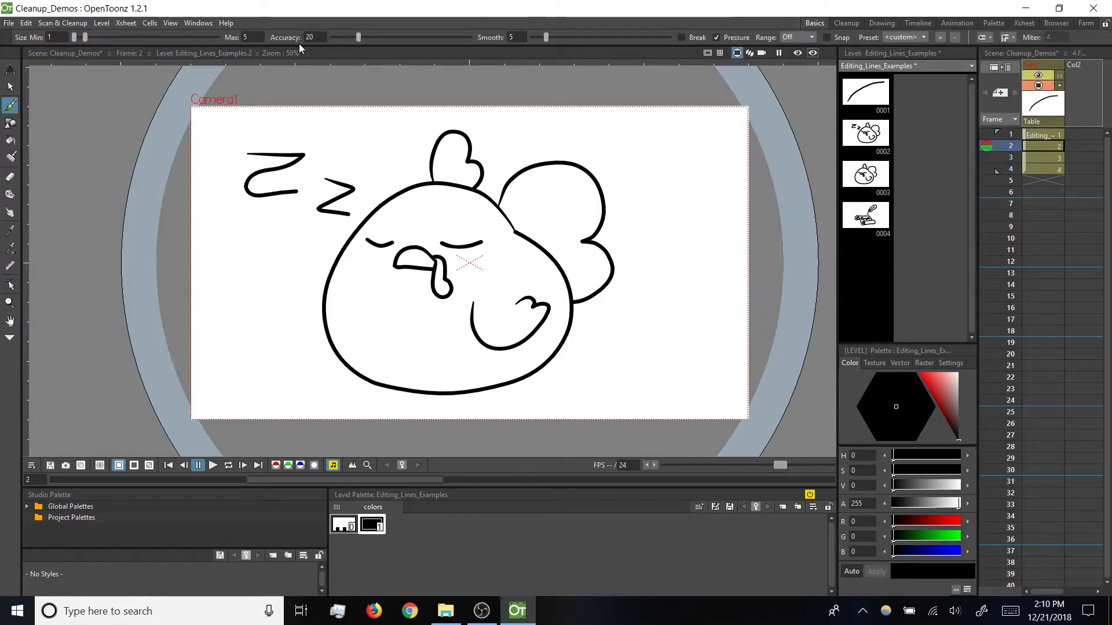
Thicken the lower-left of the head outline using the Pump Tool
{"action": "key", "text": "c"}
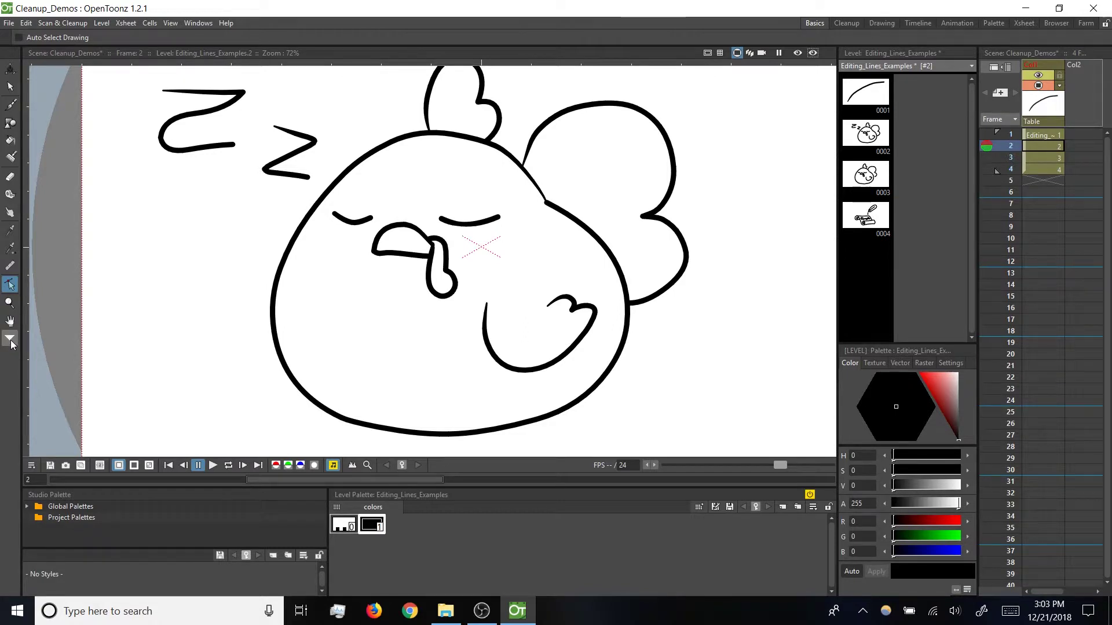
{"action": "left_click", "coordinate": [10, 339]}
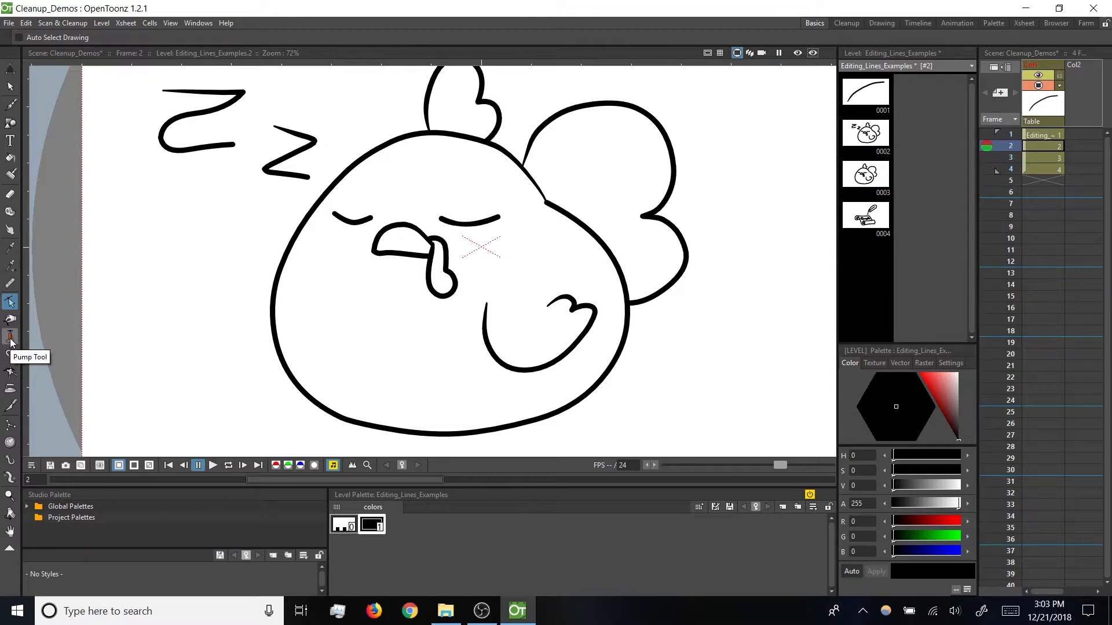
{"action": "left_click", "coordinate": [10, 338]}
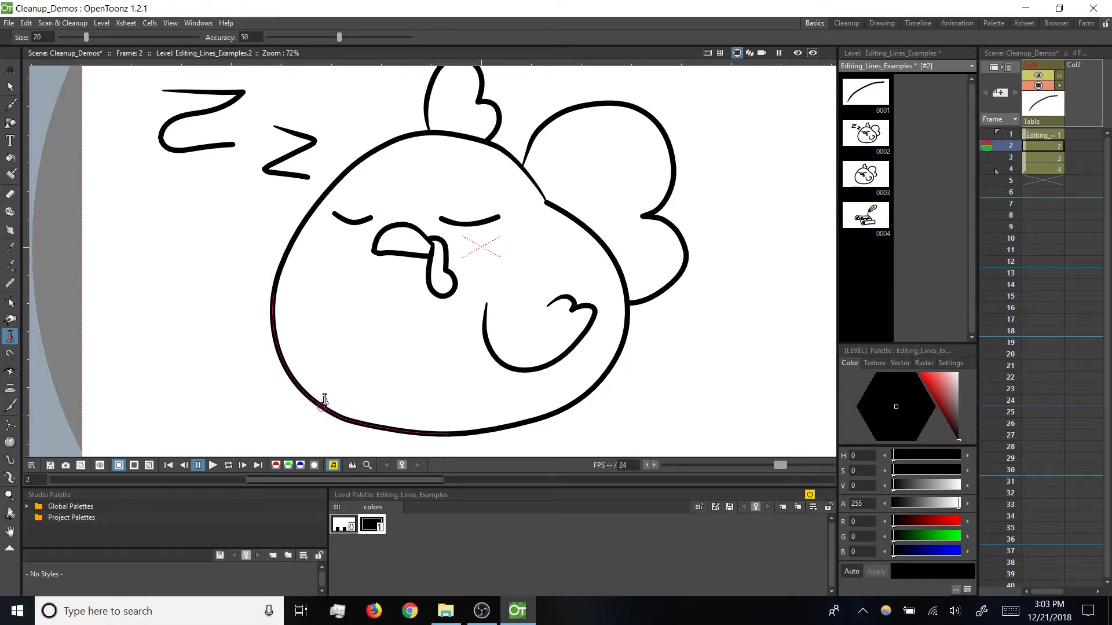
{"action": "left_click_drag", "start_coordinate": [324, 400], "coordinate": [325, 401]}
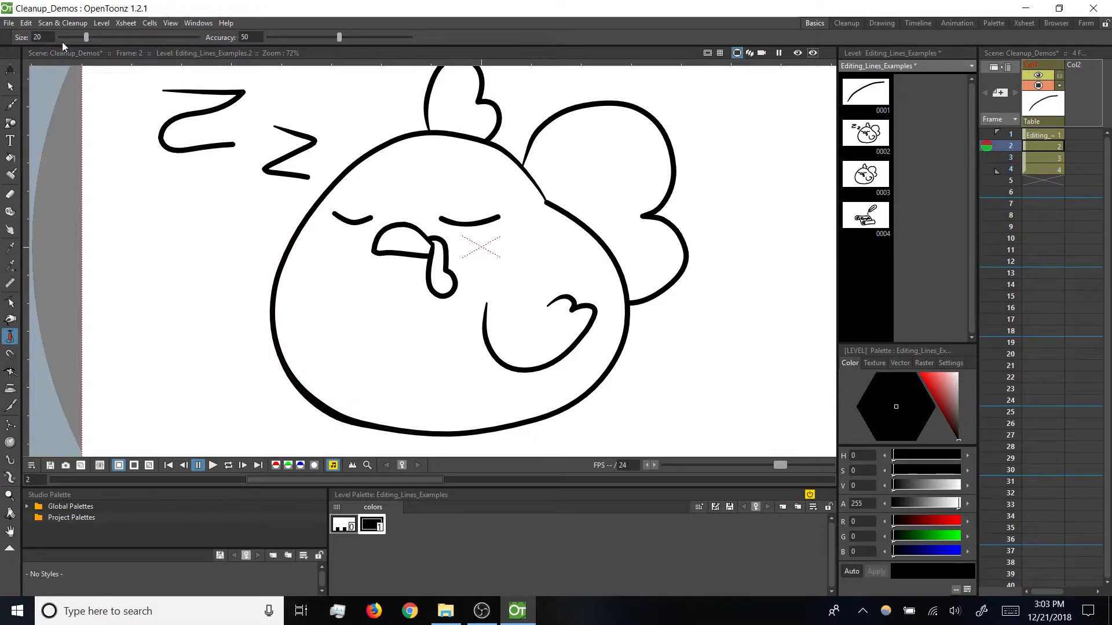
Pump the bottom head stroke heavily at size about 48, then reduce pump size to about 6
{"action": "left_click_drag", "start_coordinate": [86, 37], "coordinate": [125, 35]}
{"action": "left_click_drag", "start_coordinate": [443, 436], "coordinate": [438, 427]}
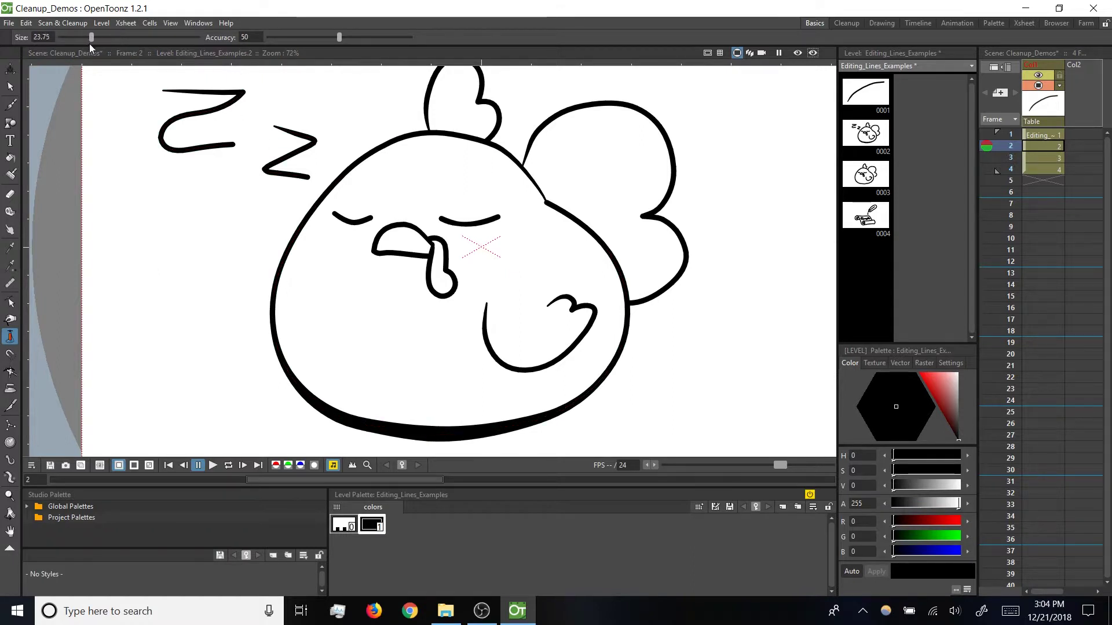
{"action": "left_click_drag", "start_coordinate": [67, 48], "coordinate": [66, 46]}
{"action": "mouse_move", "coordinate": [541, 194]}
{"action": "left_mouse_down"}
{"action": "mouse_move", "coordinate": [523, 157]}
{"action": "mouse_move", "coordinate": [254, 68]}
{"action": "left_mouse_up"}
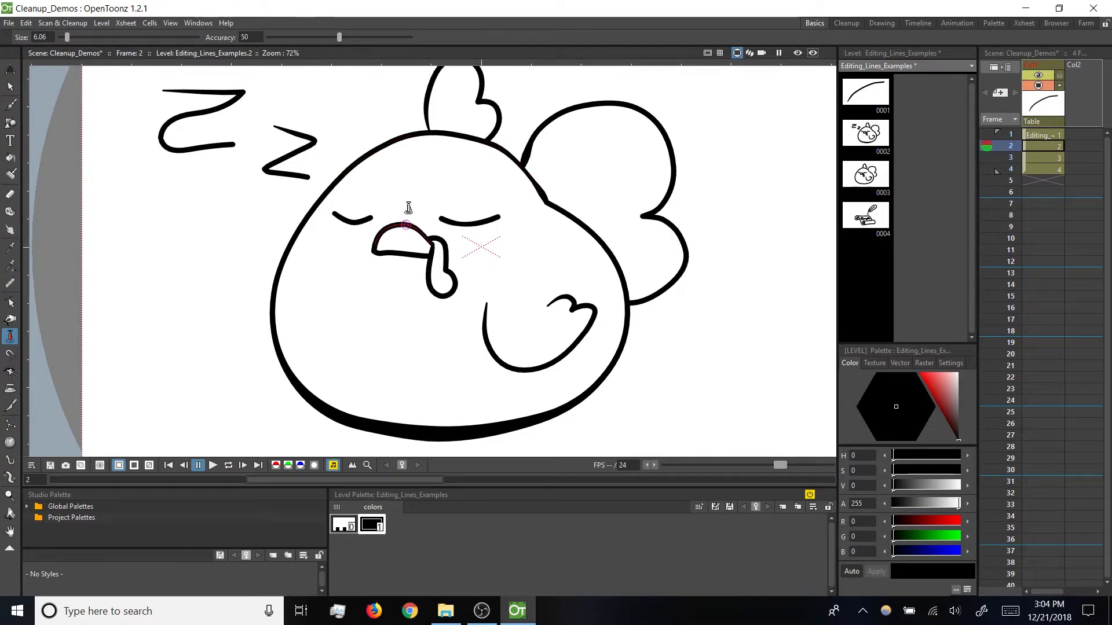
{"action": "scroll", "coordinate": [409, 206], "scroll_direction": "up", "scroll_amount": 5}
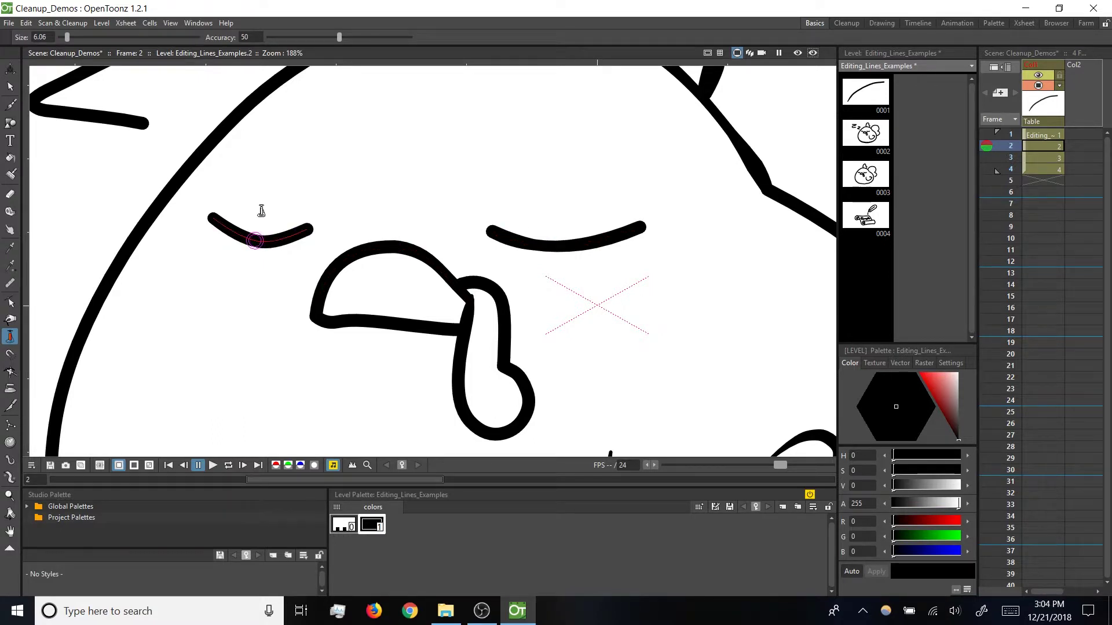
Inspect the control points of the left and right eye strokes
{"action": "key", "text": "c"}
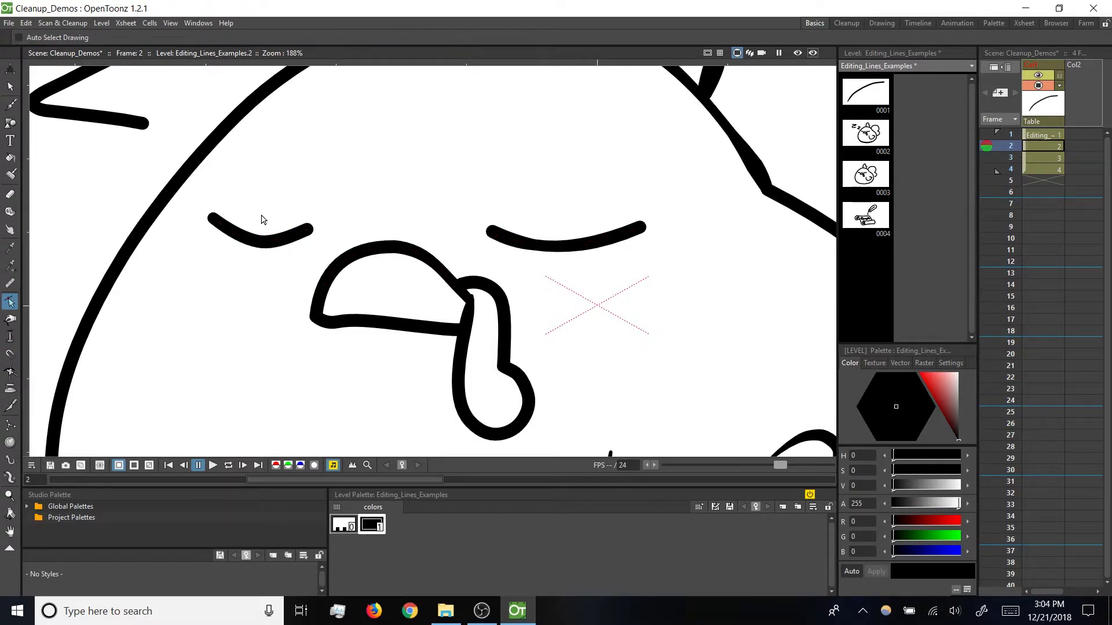
{"action": "left_click", "coordinate": [264, 247]}
{"action": "left_click", "coordinate": [561, 249]}
{"action": "left_click", "coordinate": [399, 223]}
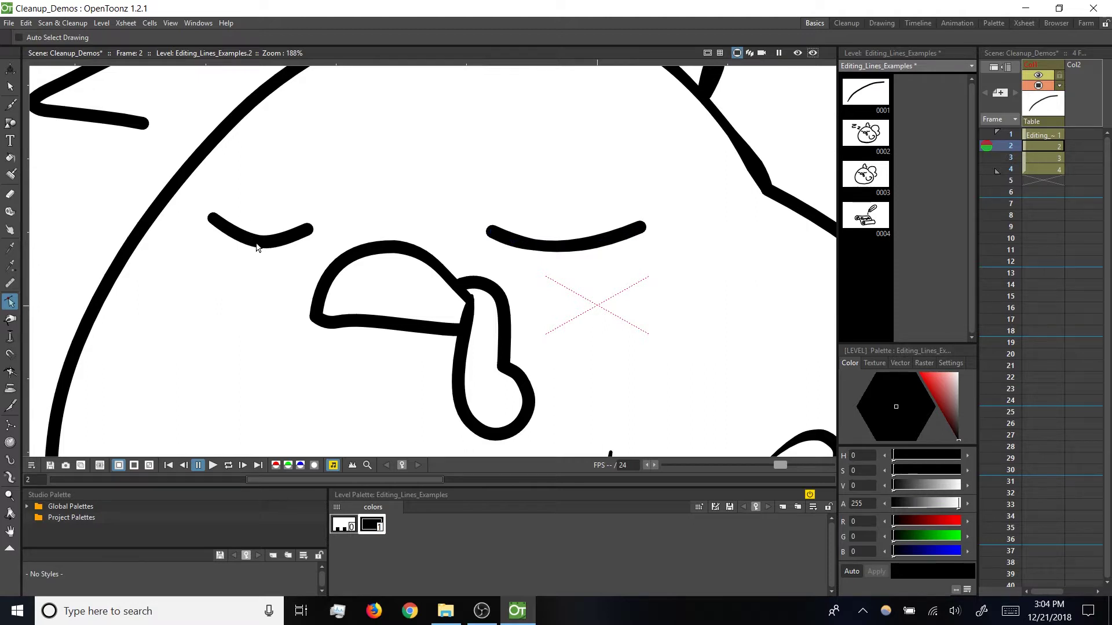
Thin both eye strokes with pump size 1, using accuracy 0 then 100 to taper the right eye's ends
{"action": "left_click", "coordinate": [10, 336]}
{"action": "left_click_drag", "start_coordinate": [68, 37], "coordinate": [48, 40]}
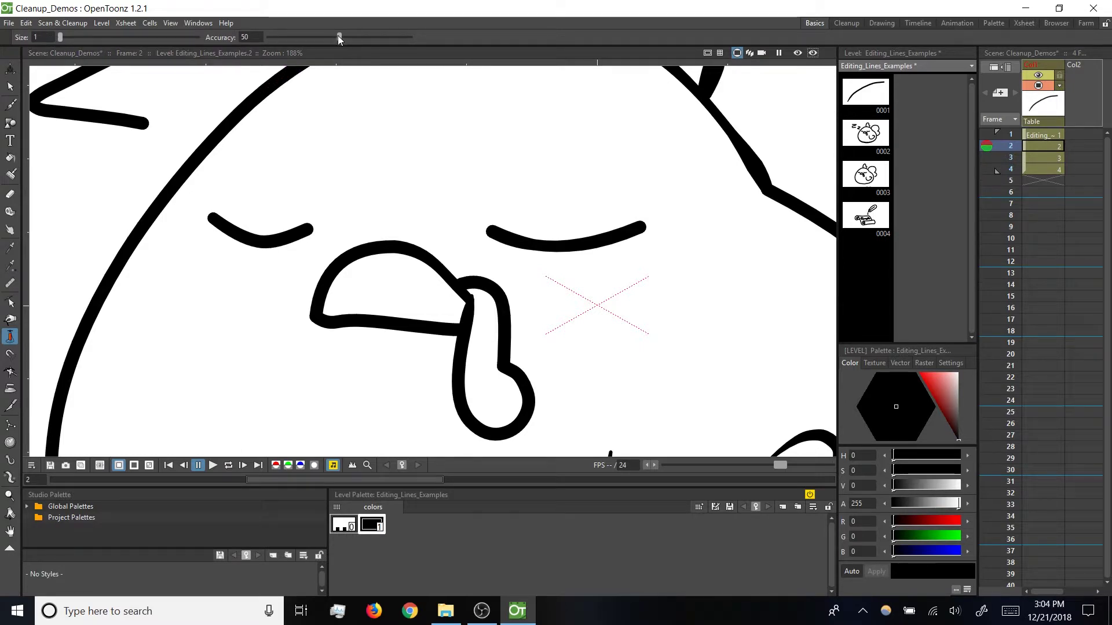
{"action": "left_click_drag", "start_coordinate": [338, 37], "coordinate": [268, 37]}
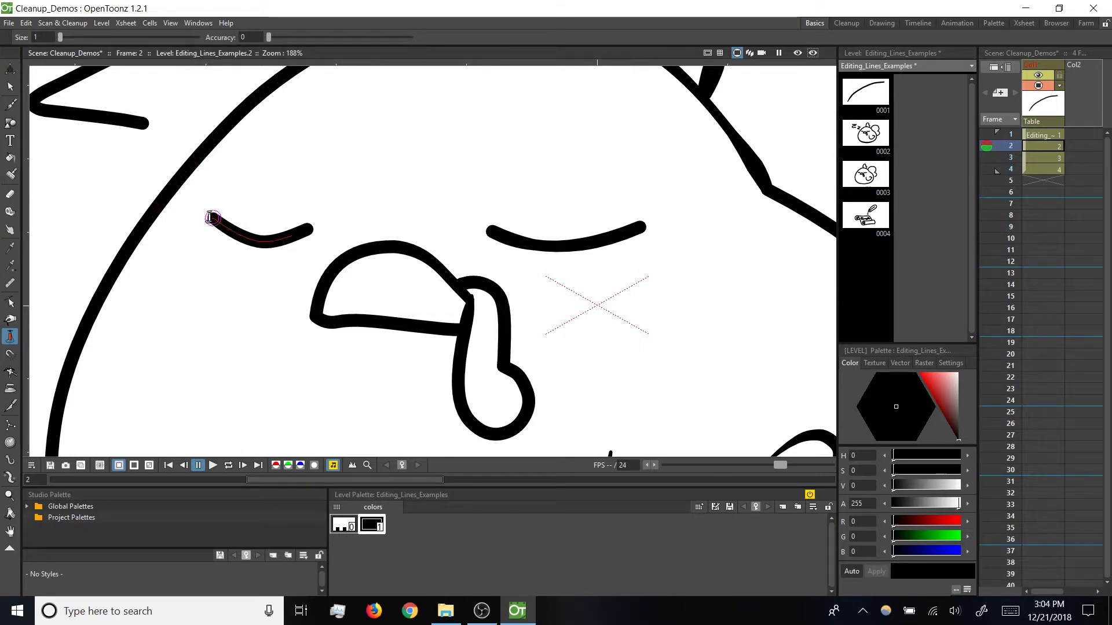
{"action": "left_click_drag", "start_coordinate": [210, 218], "coordinate": [311, 230]}
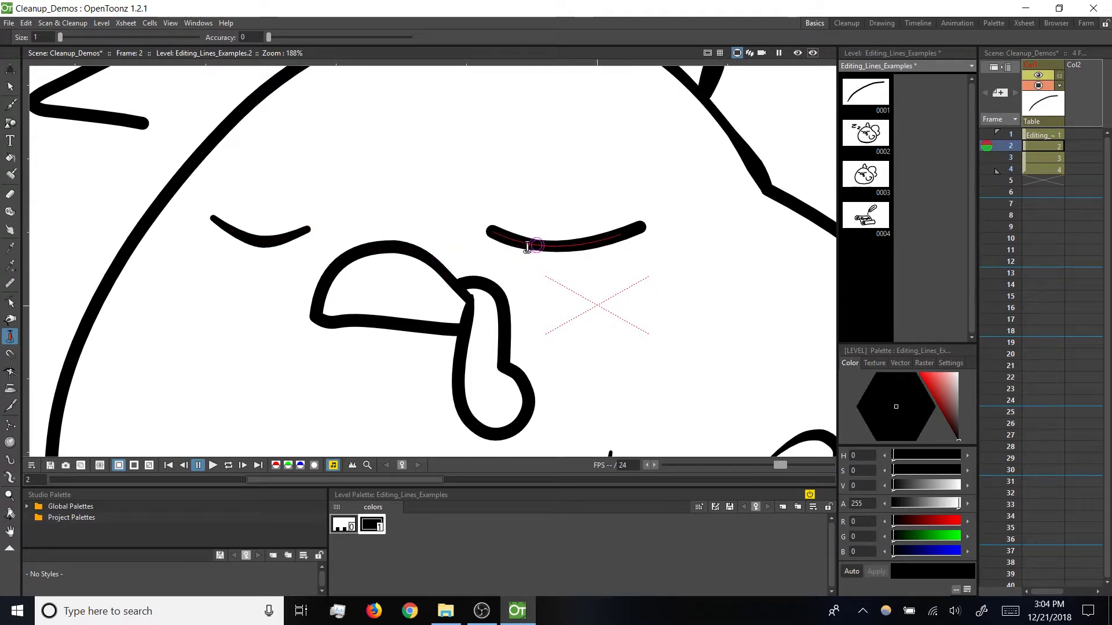
{"action": "left_click_drag", "start_coordinate": [269, 37], "coordinate": [410, 37]}
{"action": "left_click_drag", "start_coordinate": [491, 231], "coordinate": [494, 243]}
{"action": "left_click_drag", "start_coordinate": [640, 225], "coordinate": [641, 244]}
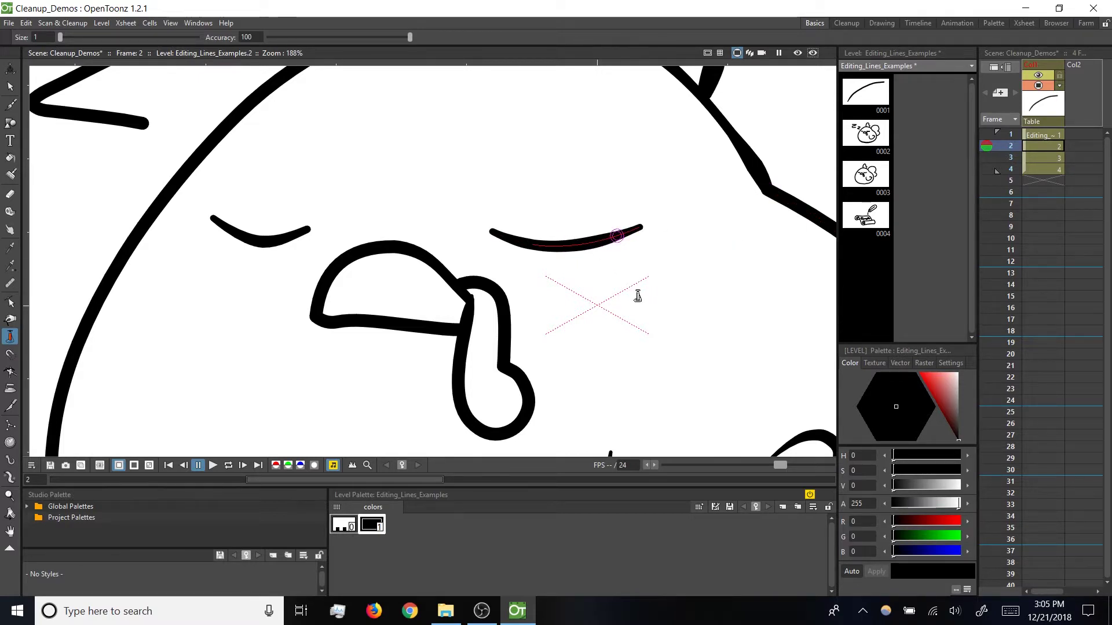
Review both eyes' control points, then select the right eye stroke with the Selection Tool
{"action": "key", "text": "c"}
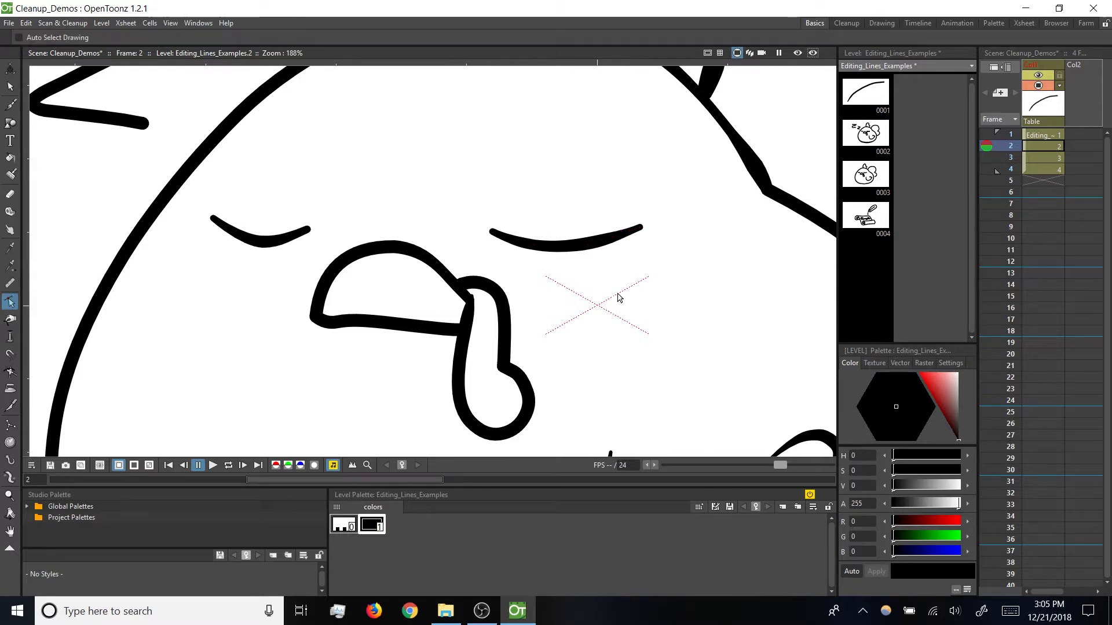
{"action": "left_click", "coordinate": [271, 245]}
{"action": "left_click", "coordinate": [579, 249]}
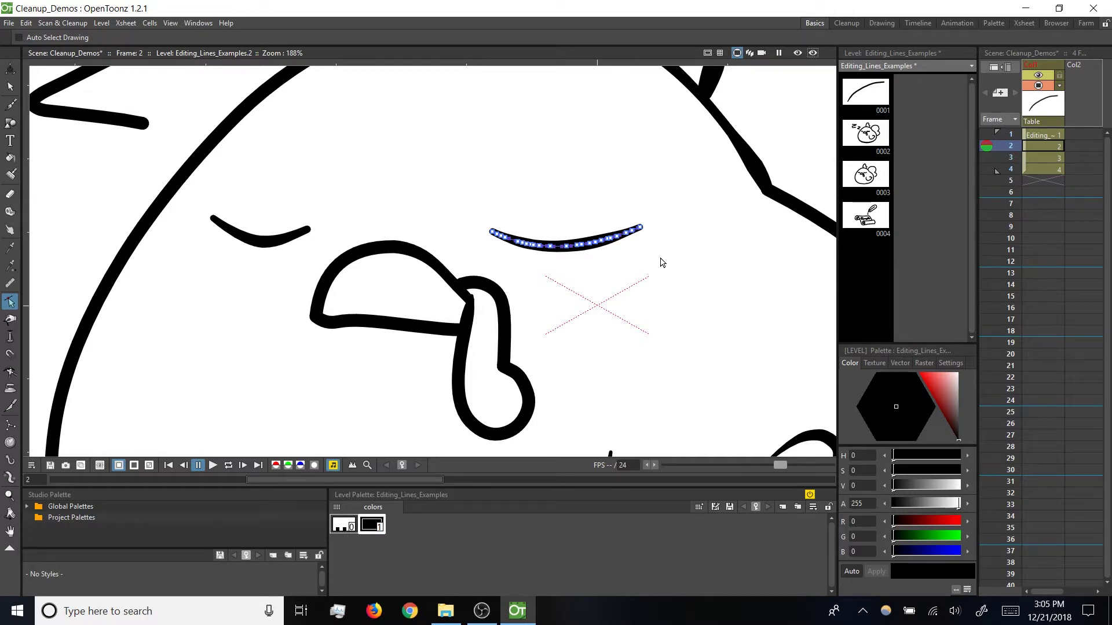
{"action": "left_click", "coordinate": [10, 337]}
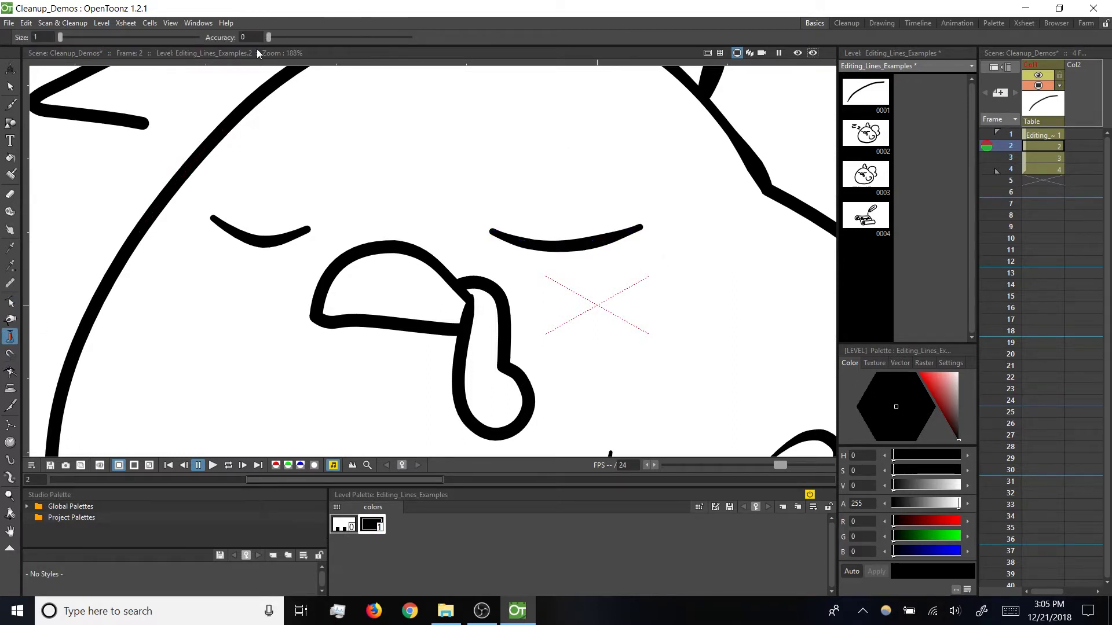
{"action": "key", "text": "s"}
{"action": "left_click", "coordinate": [578, 248]}
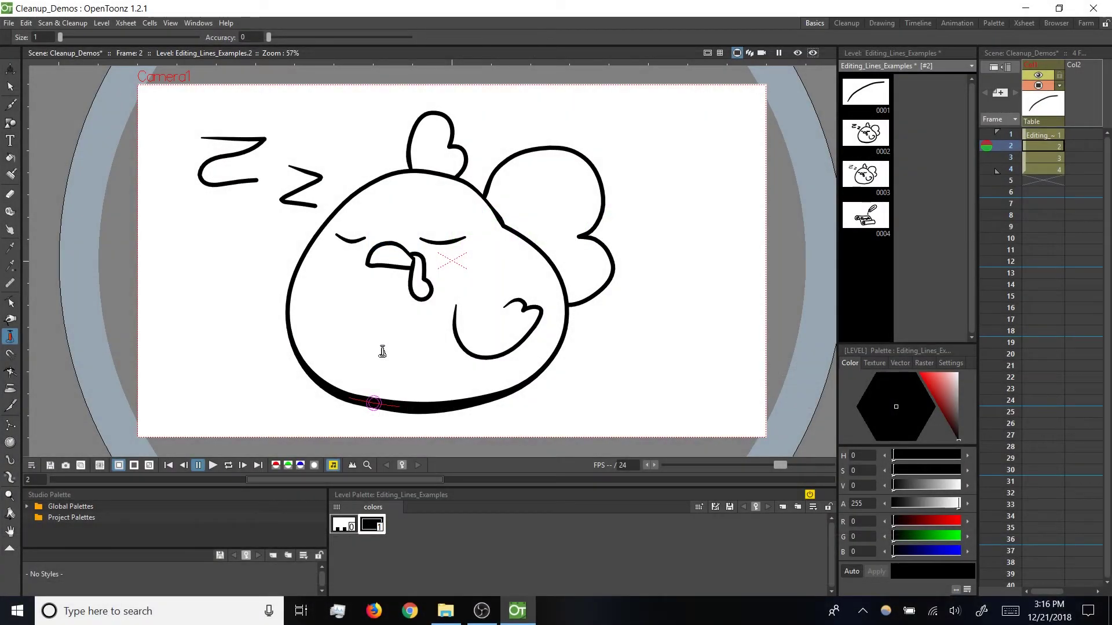
Pinch the wing's upper curve outward into a larger arc with the Pinch Tool
{"action": "key", "text": "m"}
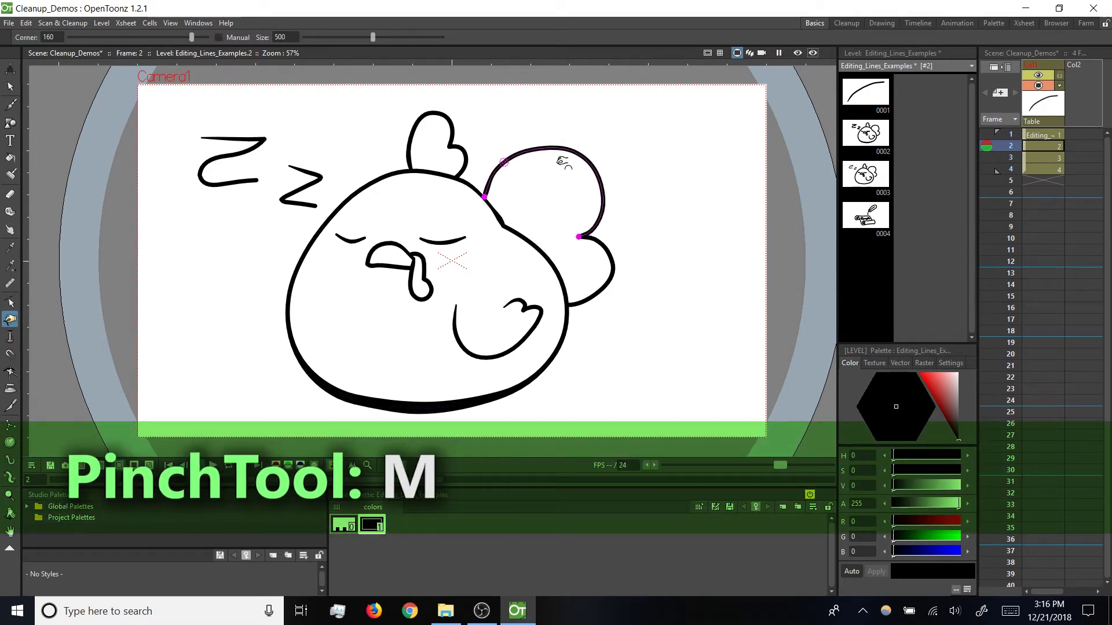
{"action": "mouse_move", "coordinate": [569, 151]}
{"action": "left_mouse_down"}
{"action": "mouse_move", "coordinate": [585, 129]}
{"action": "mouse_move", "coordinate": [565, 116]}
{"action": "mouse_move", "coordinate": [576, 149]}
{"action": "left_mouse_up"}
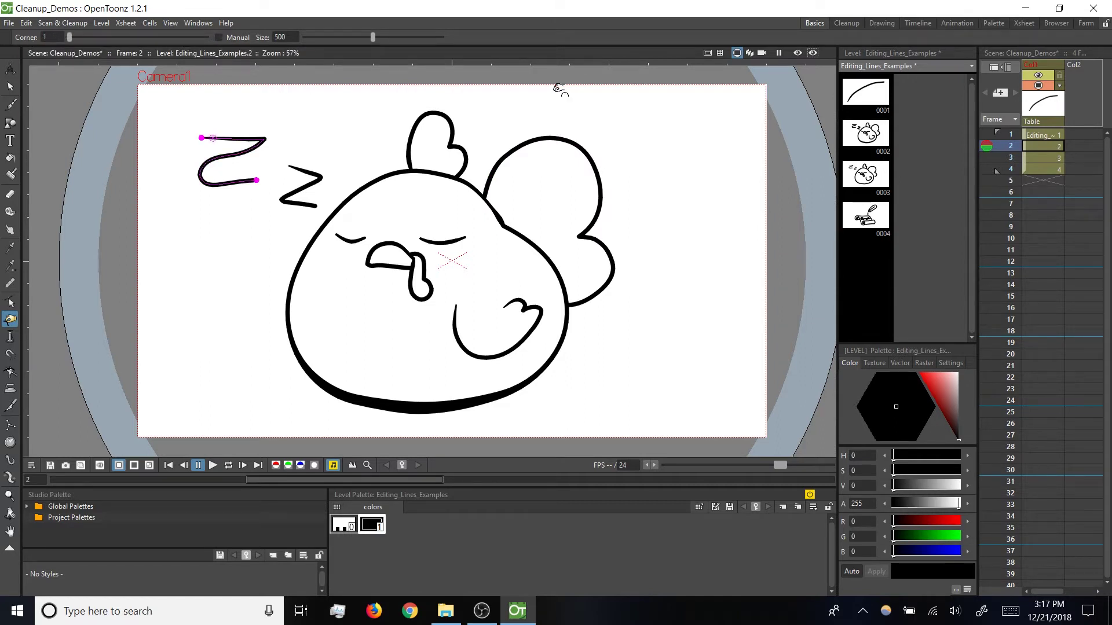
{"action": "mouse_move", "coordinate": [575, 141]}
{"action": "left_mouse_down"}
{"action": "mouse_move", "coordinate": [636, 136]}
{"action": "mouse_move", "coordinate": [648, 149]}
{"action": "mouse_move", "coordinate": [606, 124]}
{"action": "mouse_move", "coordinate": [585, 127]}
{"action": "left_mouse_up"}
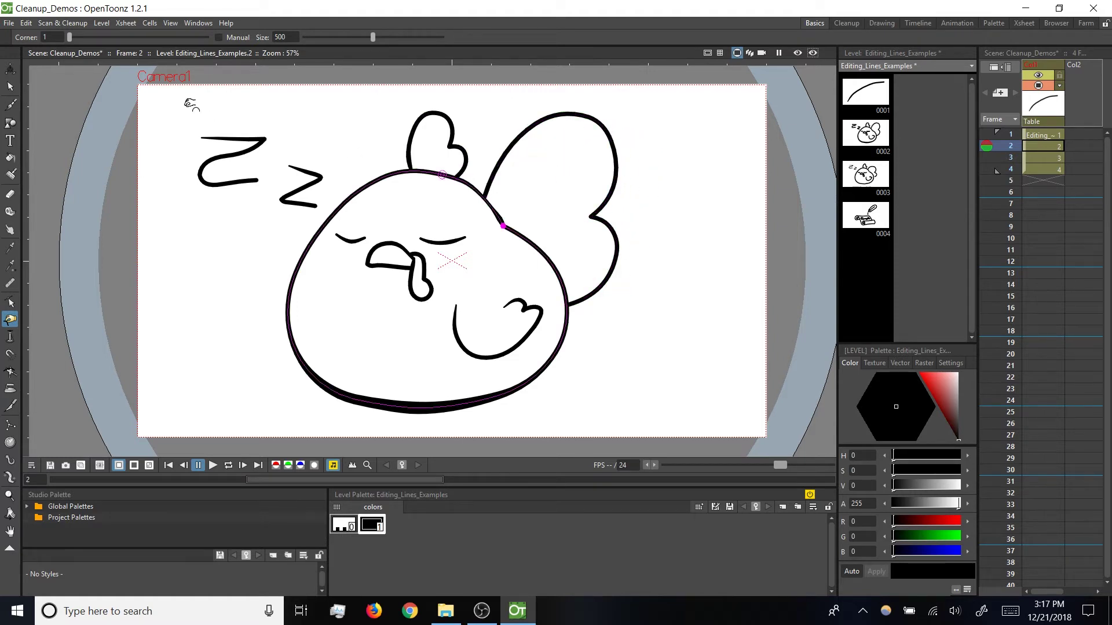
Try Corner 95 and 180 pinches, undo both, and raise pinch size to about 447
{"action": "left_click_drag", "start_coordinate": [131, 38], "coordinate": [141, 38]}
{"action": "left_click_drag", "start_coordinate": [601, 122], "coordinate": [582, 142]}
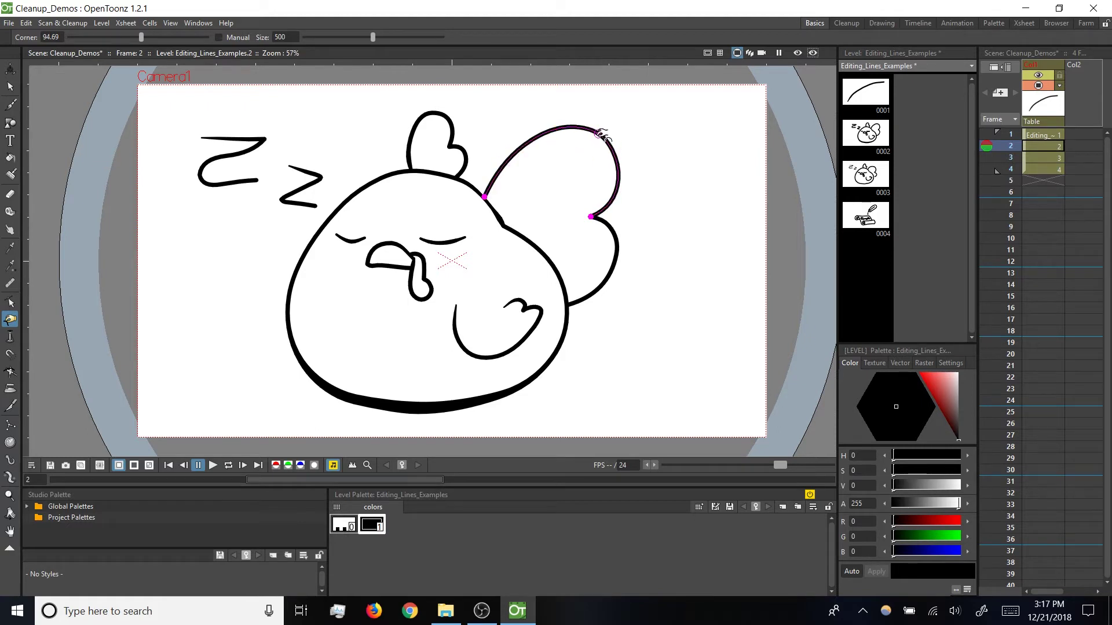
{"action": "key", "text": "ctrl+z"}
{"action": "left_click_drag", "start_coordinate": [143, 36], "coordinate": [211, 38]}
{"action": "left_click_drag", "start_coordinate": [615, 155], "coordinate": [600, 167]}
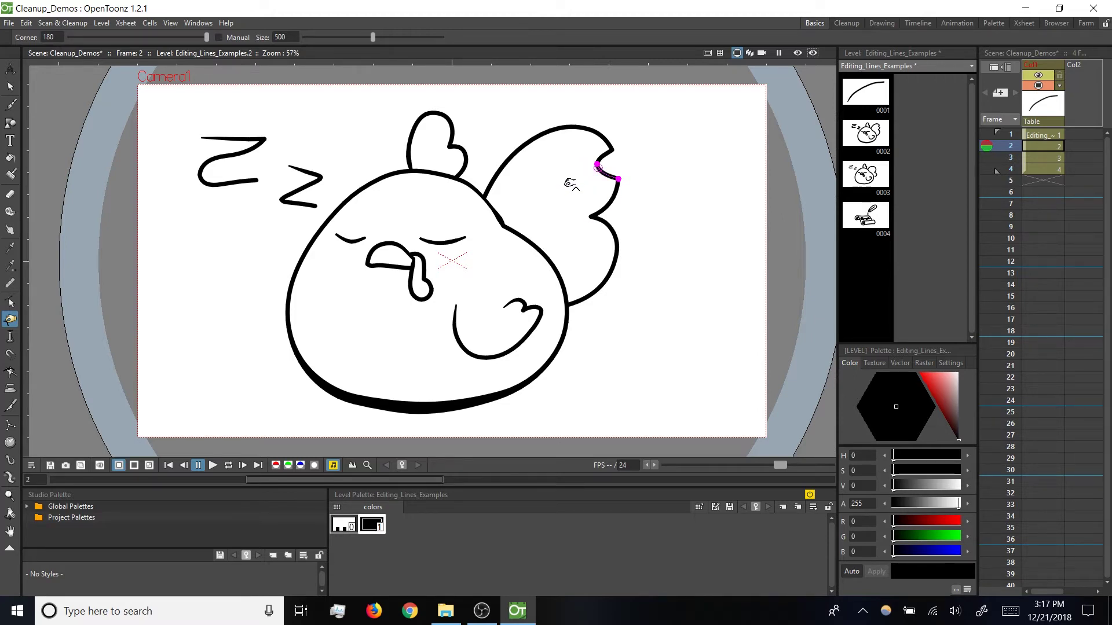
{"action": "key", "text": "ctrl+z"}
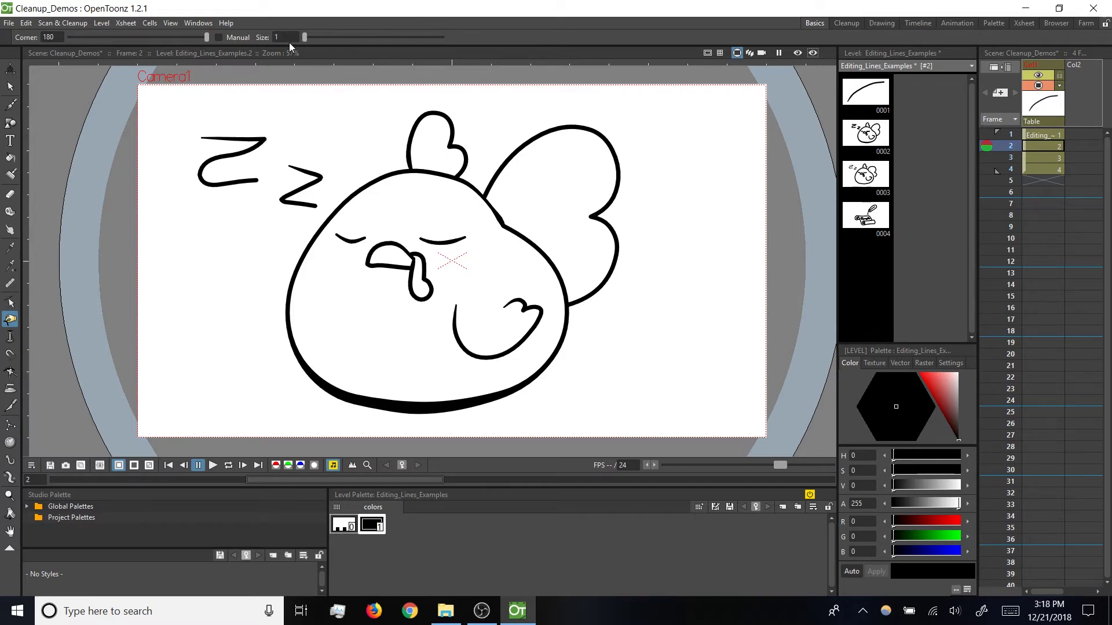
{"action": "left_click_drag", "start_coordinate": [308, 40], "coordinate": [367, 33]}
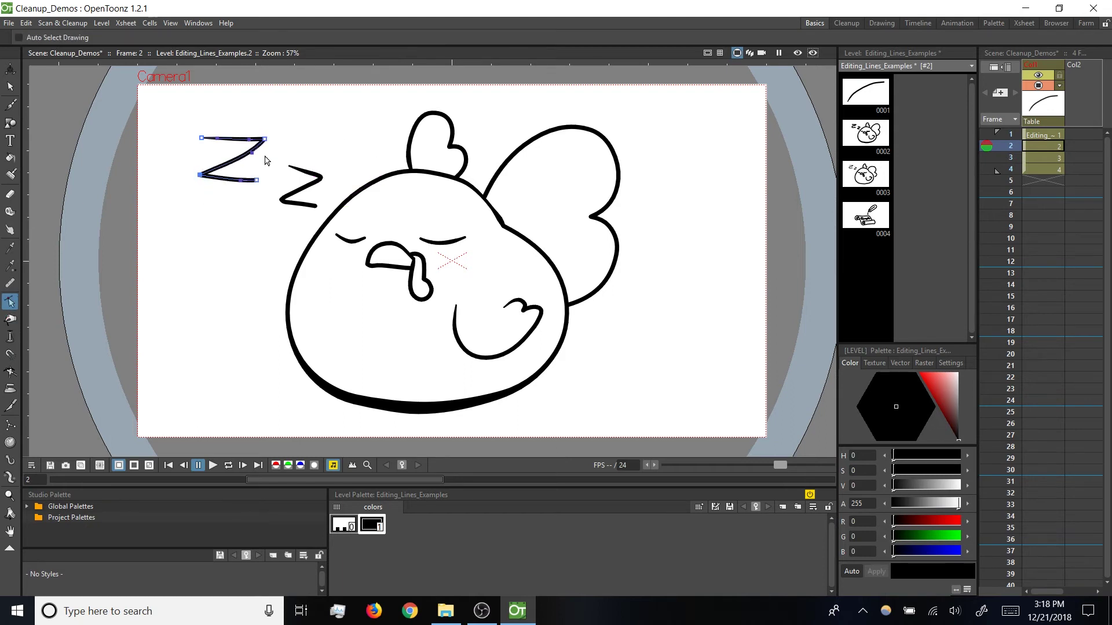
Scale, rotate and move both Z's so they sit smaller above the head
{"action": "scroll", "coordinate": [255, 166], "scroll_direction": "up", "scroll_amount": 5}
{"action": "key", "text": "s"}
{"action": "left_click_drag", "start_coordinate": [111, 99], "coordinate": [267, 158]}
{"action": "left_click", "coordinate": [365, 226]}
{"action": "left_click_drag", "start_coordinate": [417, 174], "coordinate": [429, 157]}
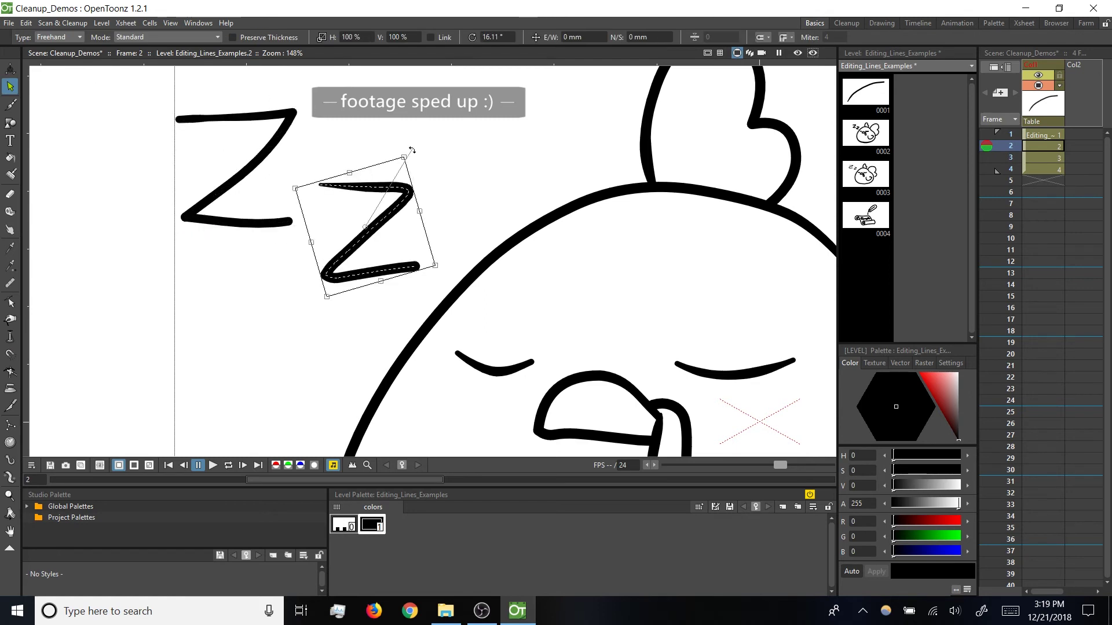
{"action": "left_click", "coordinate": [293, 231]}
{"action": "left_click_drag", "start_coordinate": [174, 106], "coordinate": [410, 285]}
{"action": "left_click_drag", "start_coordinate": [311, 226], "coordinate": [324, 245]}
{"action": "left_click", "coordinate": [376, 249]}
{"action": "scroll", "coordinate": [405, 260], "scroll_direction": "down", "scroll_amount": 5}
{"action": "left_click", "coordinate": [241, 155]}
{"action": "left_click_drag", "start_coordinate": [241, 155], "coordinate": [238, 150]}
{"action": "left_click", "coordinate": [293, 164]}
Thin the bottom of the head outline with the Pump Tool and compare against the next frame
{"action": "left_click", "coordinate": [392, 318]}
{"action": "left_click", "coordinate": [10, 336]}
{"action": "left_click_drag", "start_coordinate": [414, 405], "coordinate": [414, 399]}
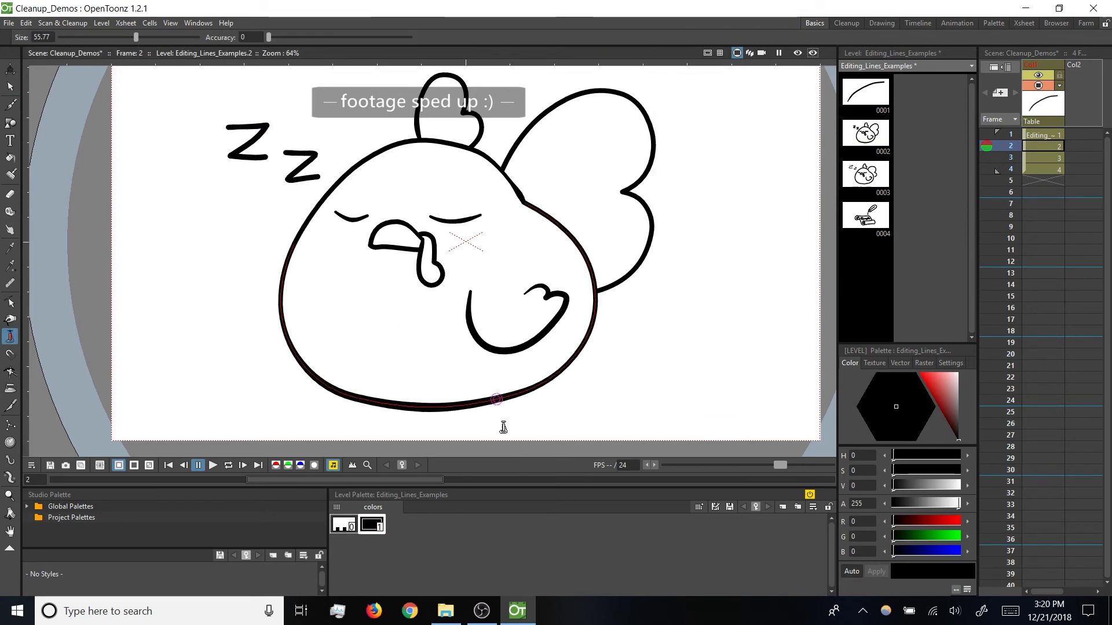
{"action": "scroll", "coordinate": [218, 400], "scroll_direction": "down", "scroll_amount": 1}
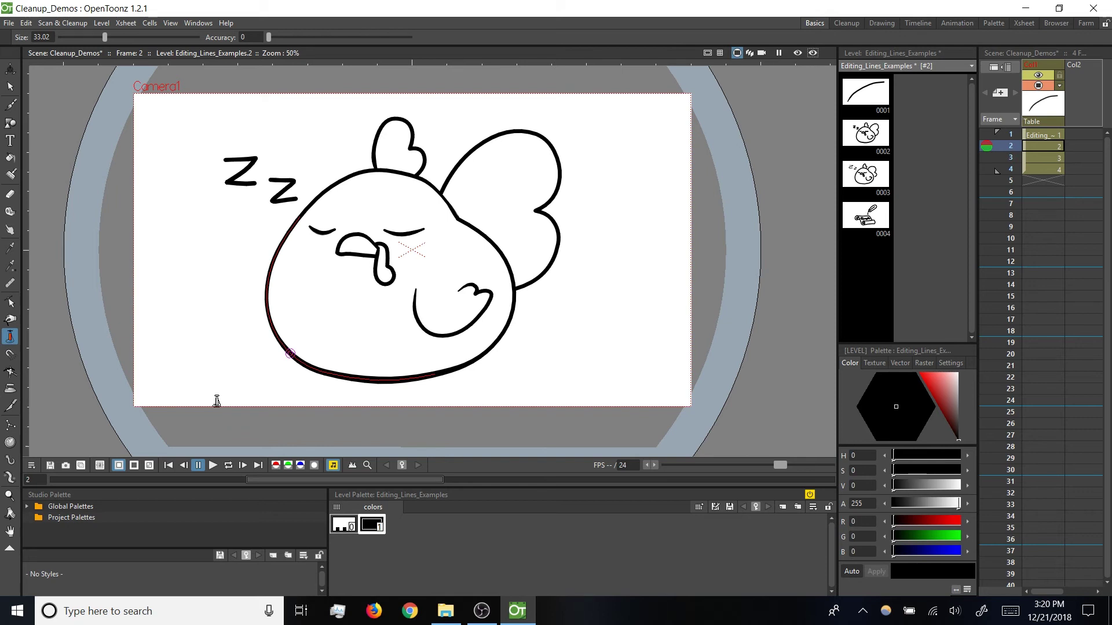
{"action": "key", "text": "period"}
{"action": "key", "text": "comma"}
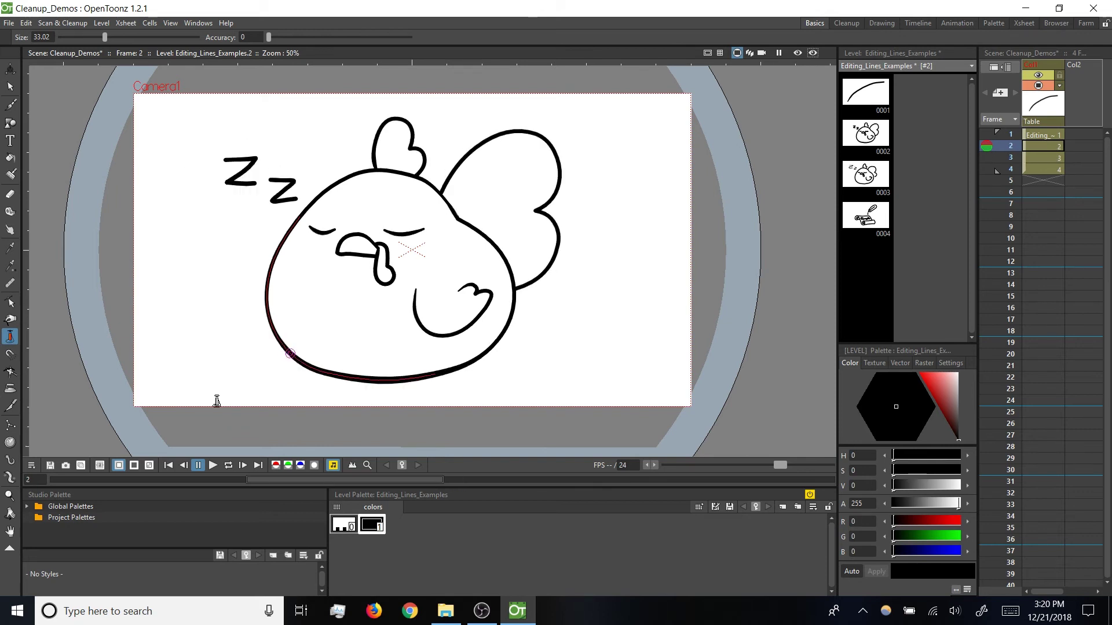